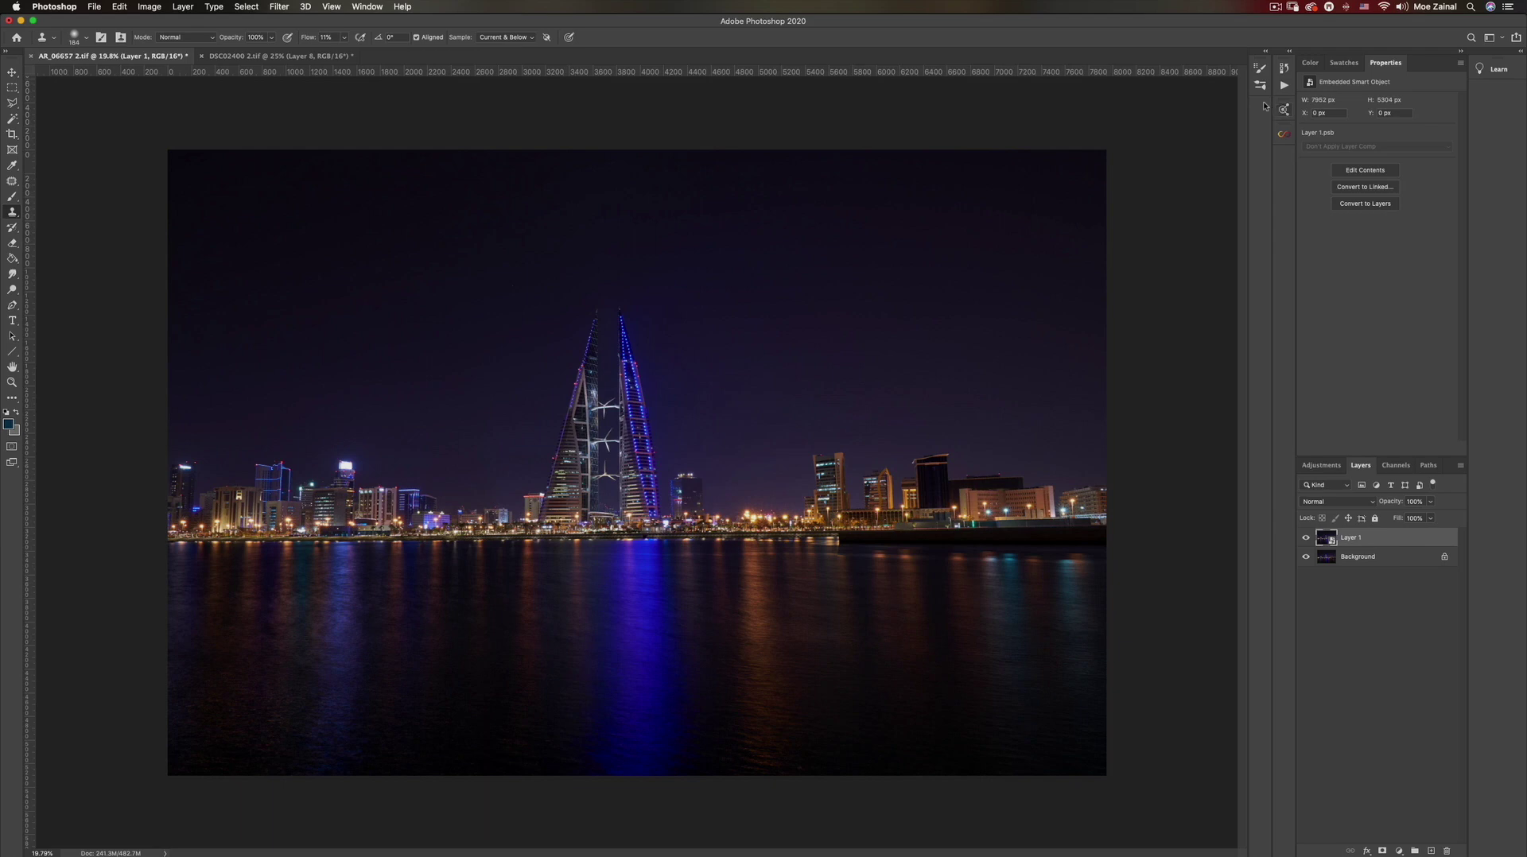
# Glance at the car photo document and open Layer 1 of the night skyline AR_06657 2.tif in the Luminar 4 filter
pyautogui.click(267, 58)
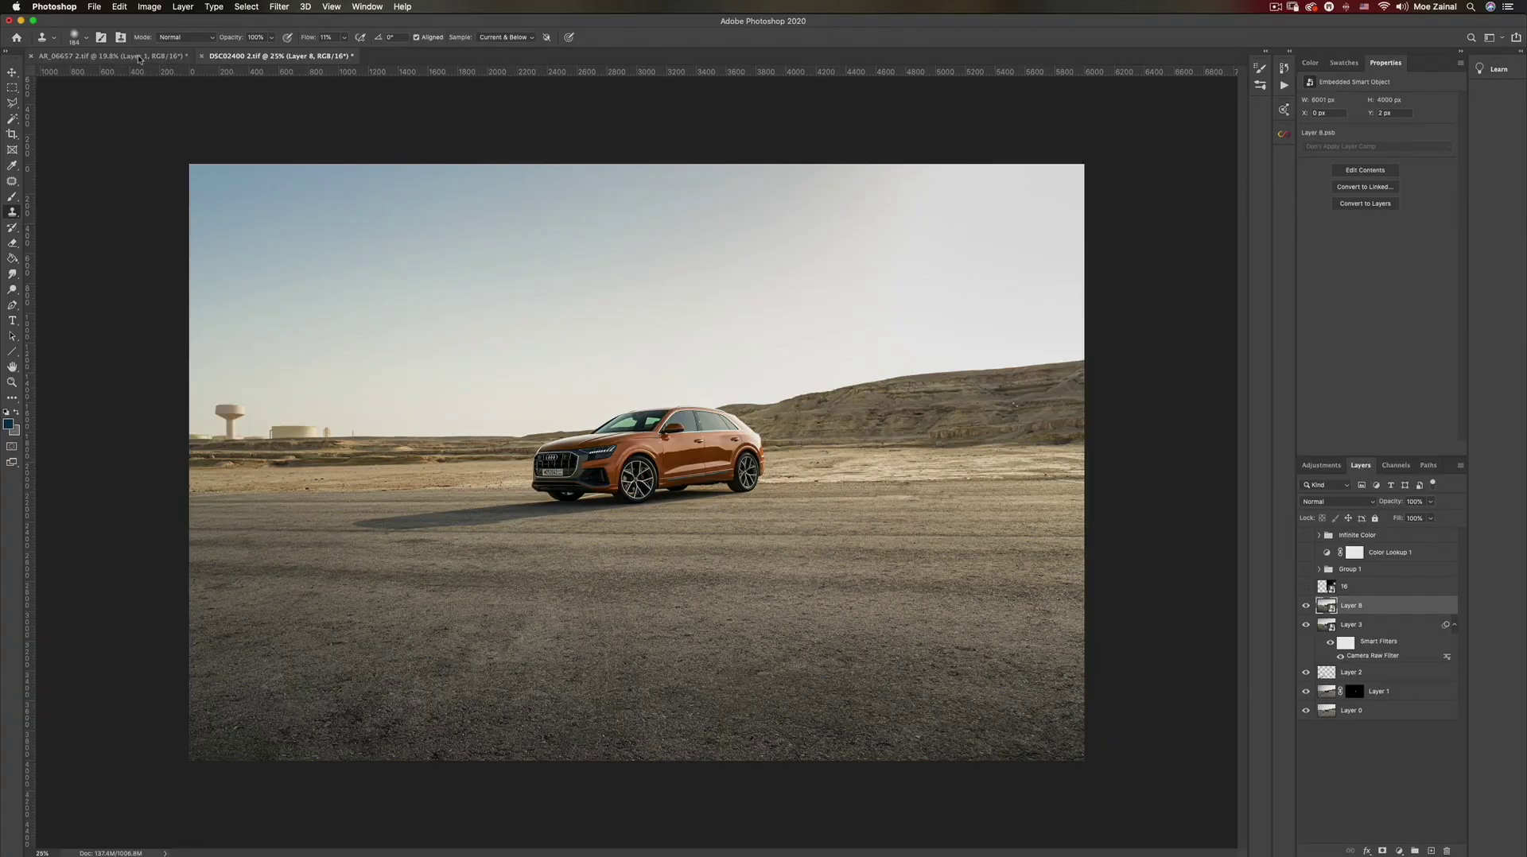
pyautogui.click(138, 58)
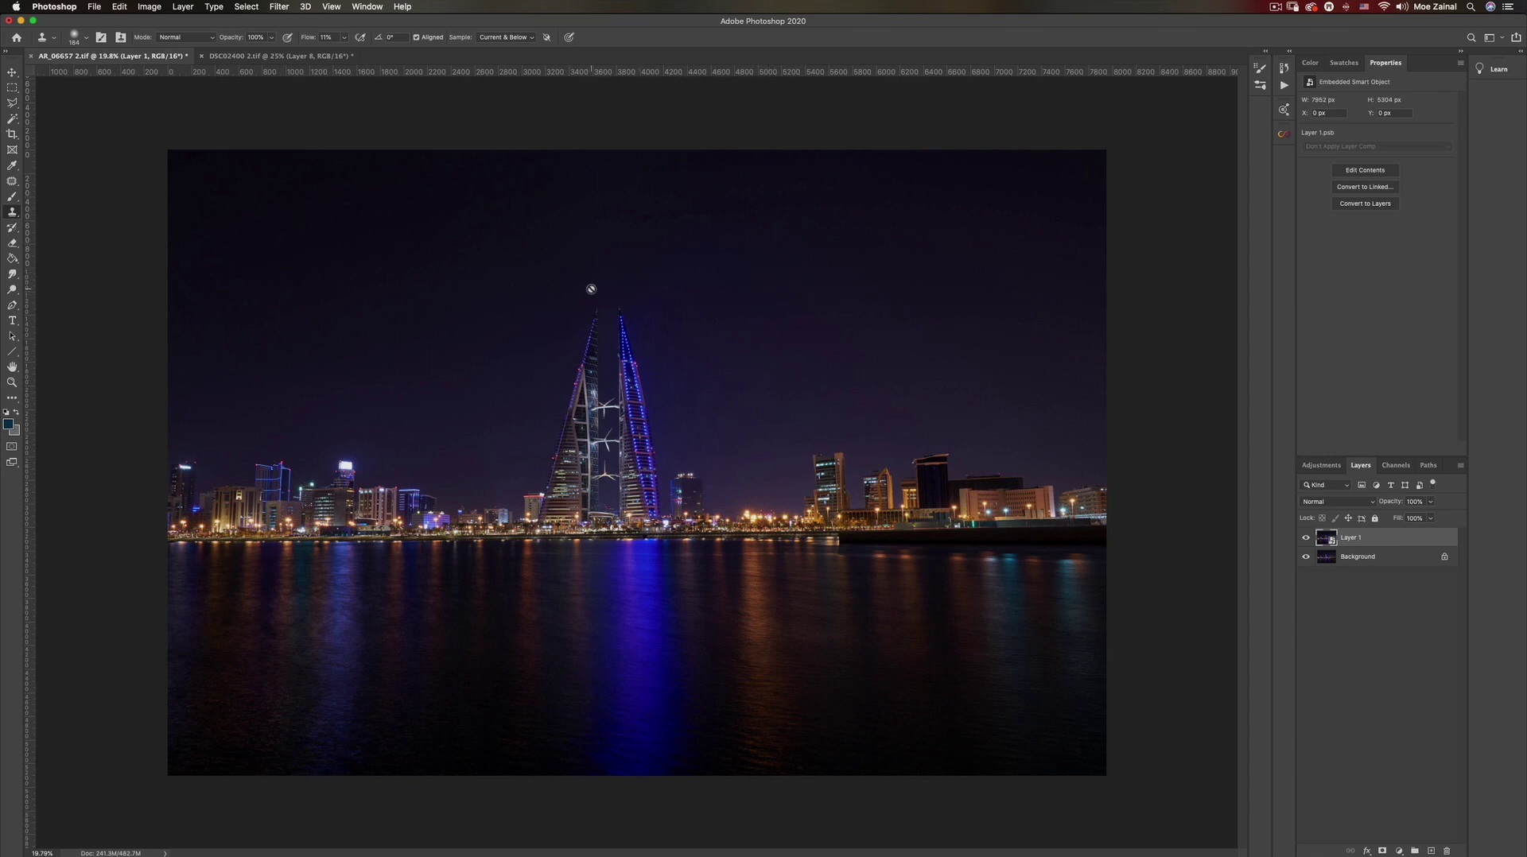
pyautogui.click(279, 7)
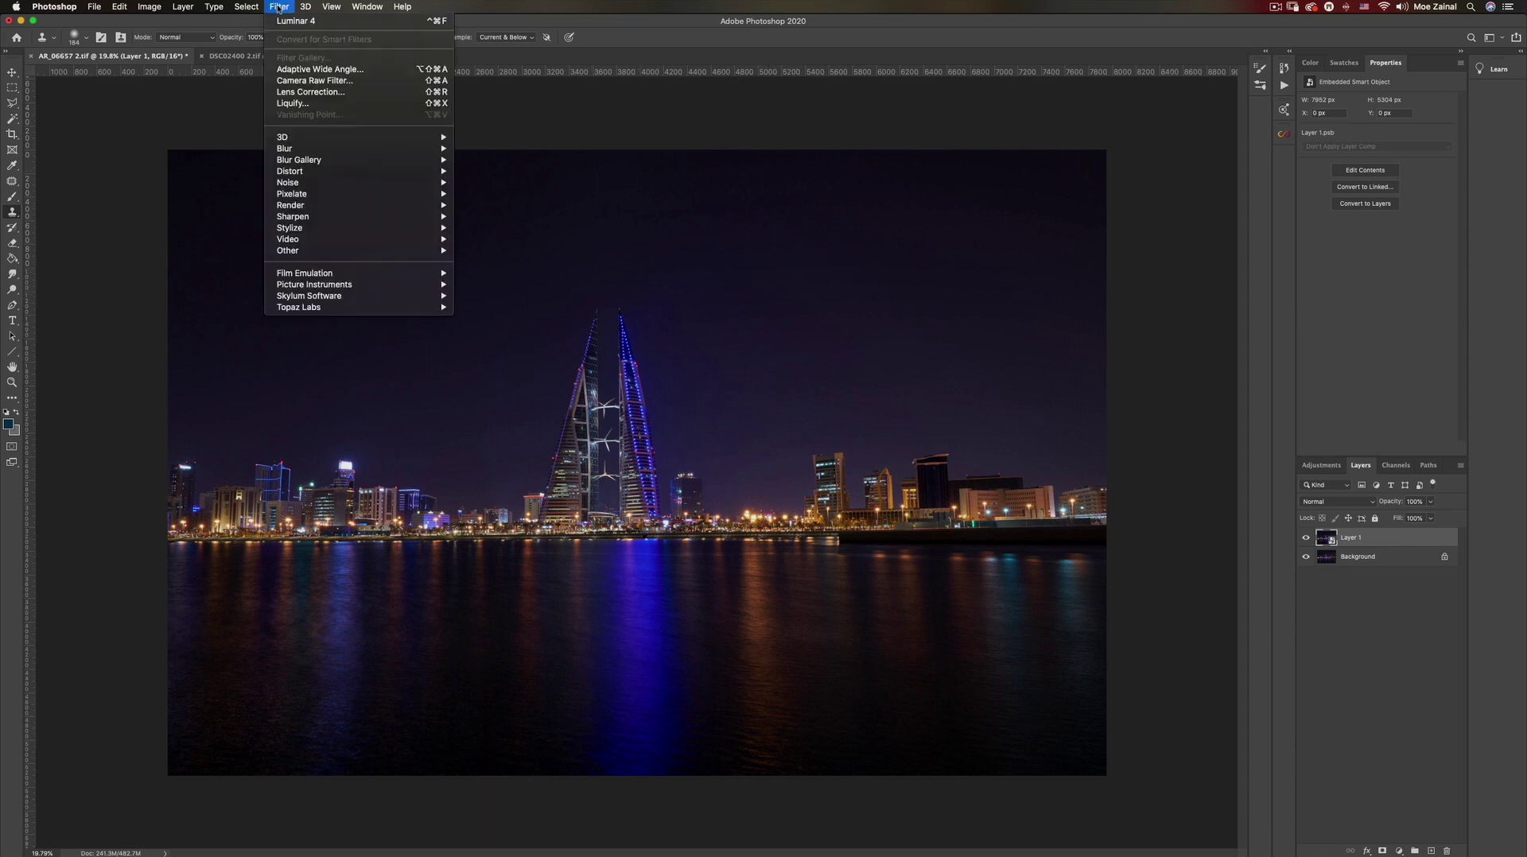
pyautogui.moveTo(346, 296)
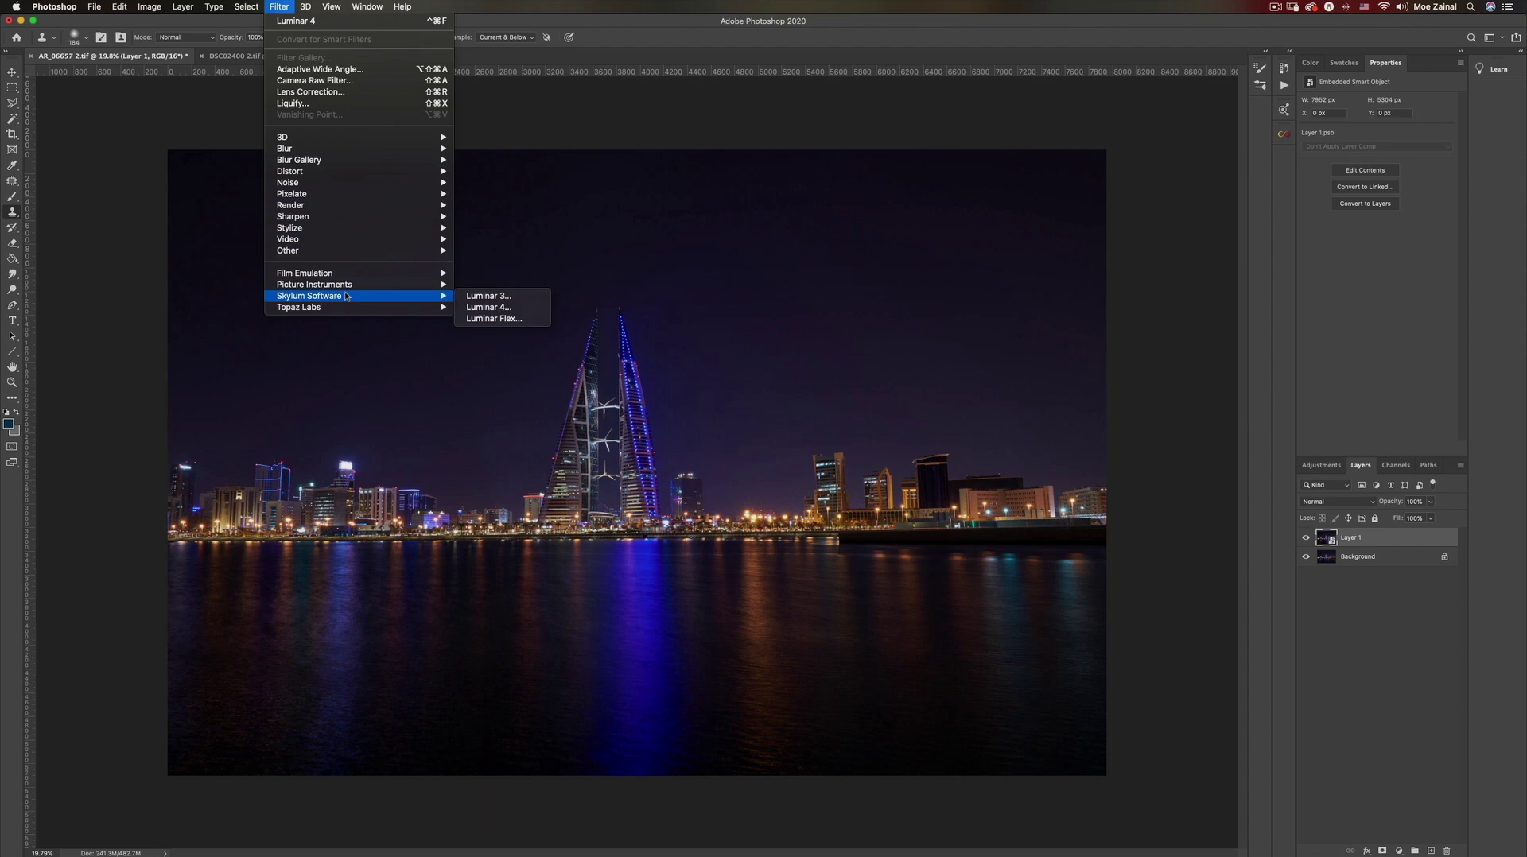
pyautogui.click(481, 308)
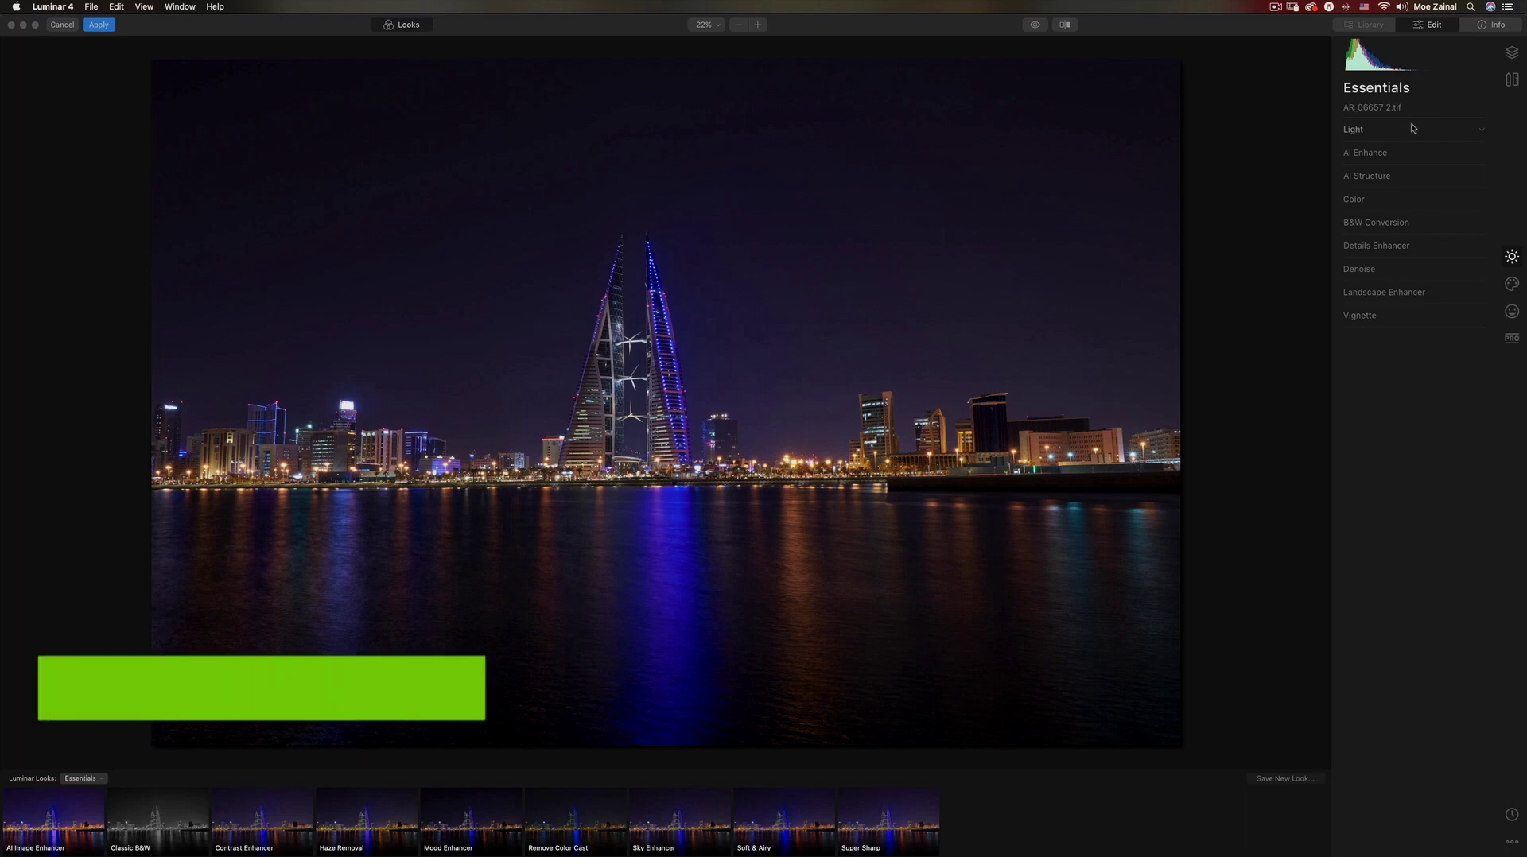
# Brighten the skyline photo with AI Enhance by setting AI Accent to 31
pyautogui.click(1441, 134)
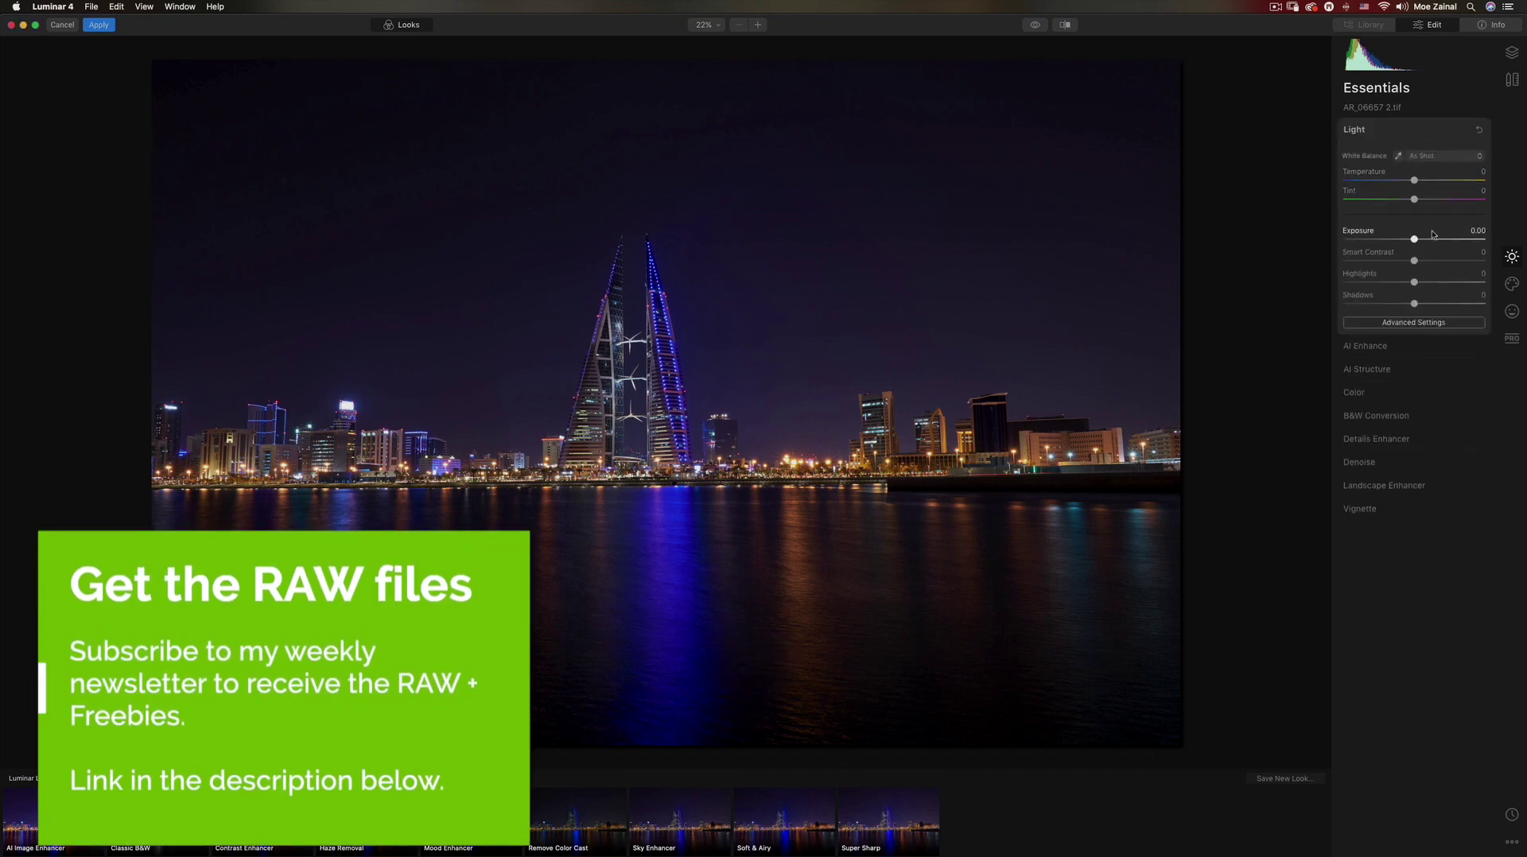
pyautogui.click(1426, 345)
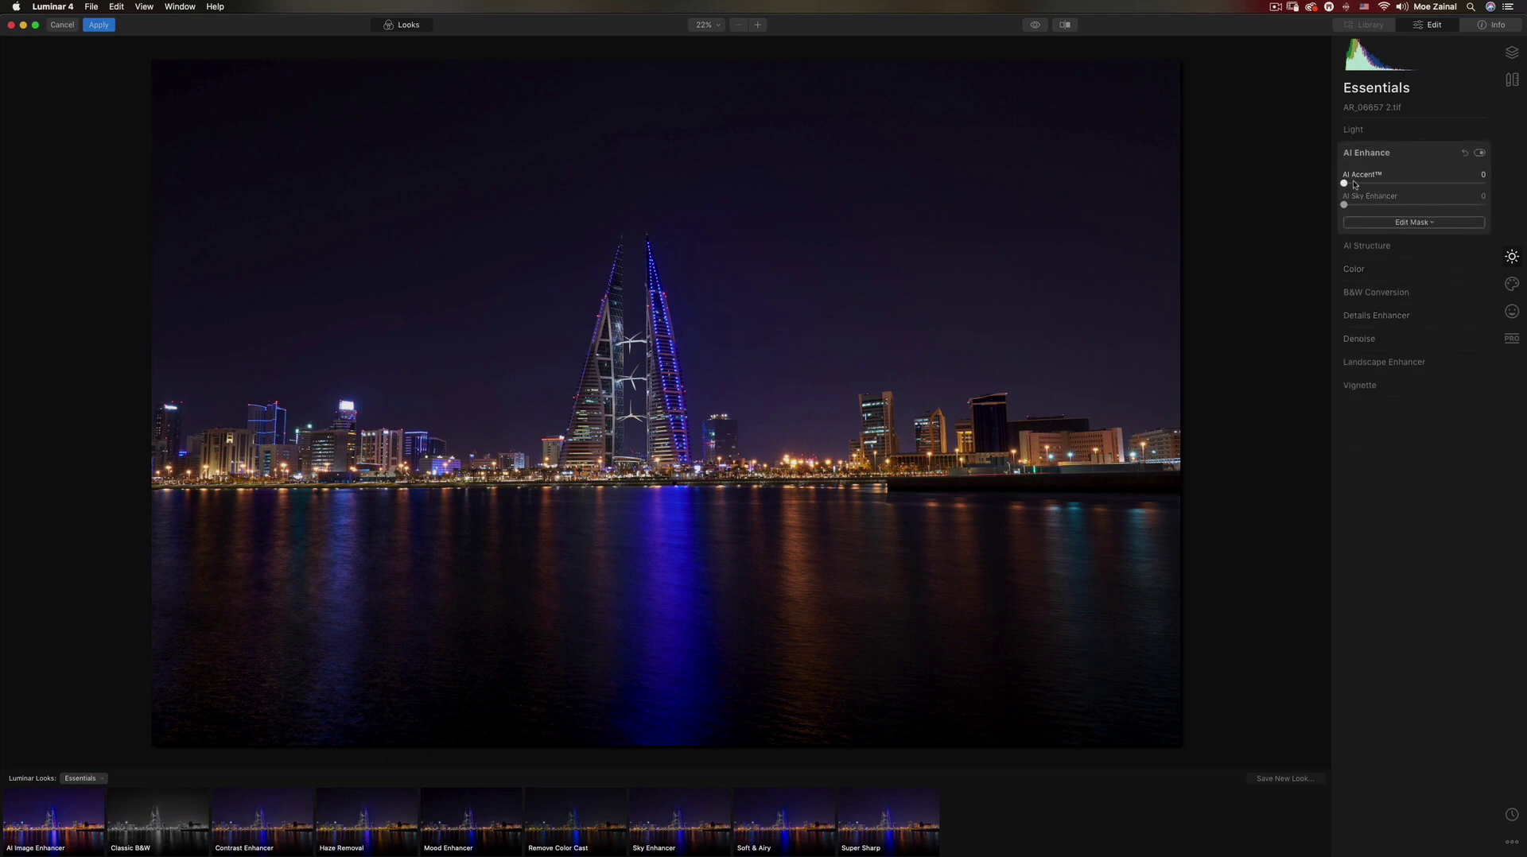
pyautogui.moveTo(1345, 185); pyautogui.dragTo(1391, 187)
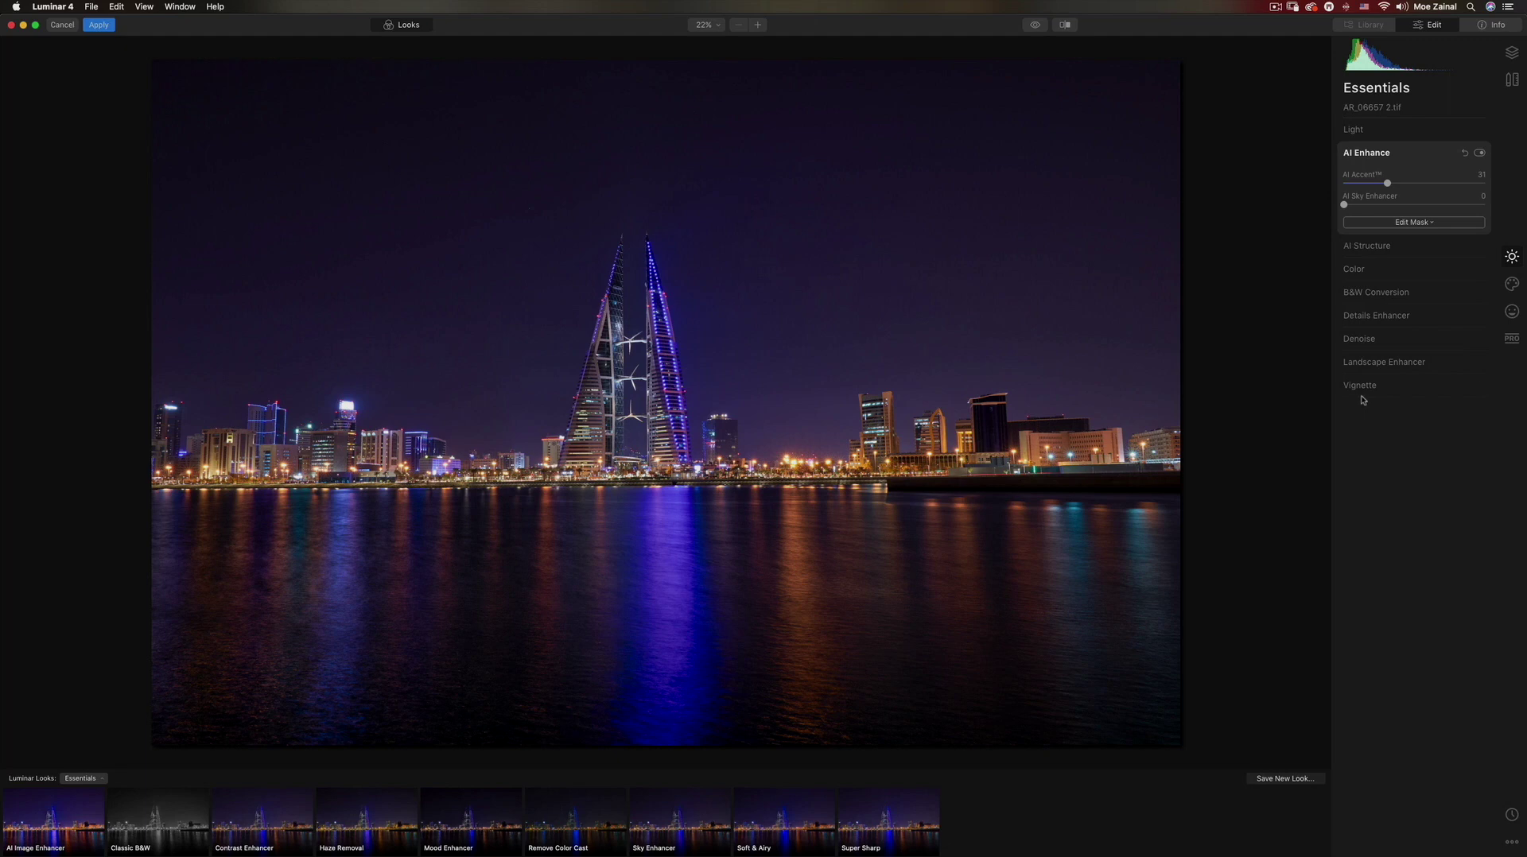
# Use AI Sky Replacement to replace the night sky with the Blue Sky 2 preset
pyautogui.click(1512, 284)
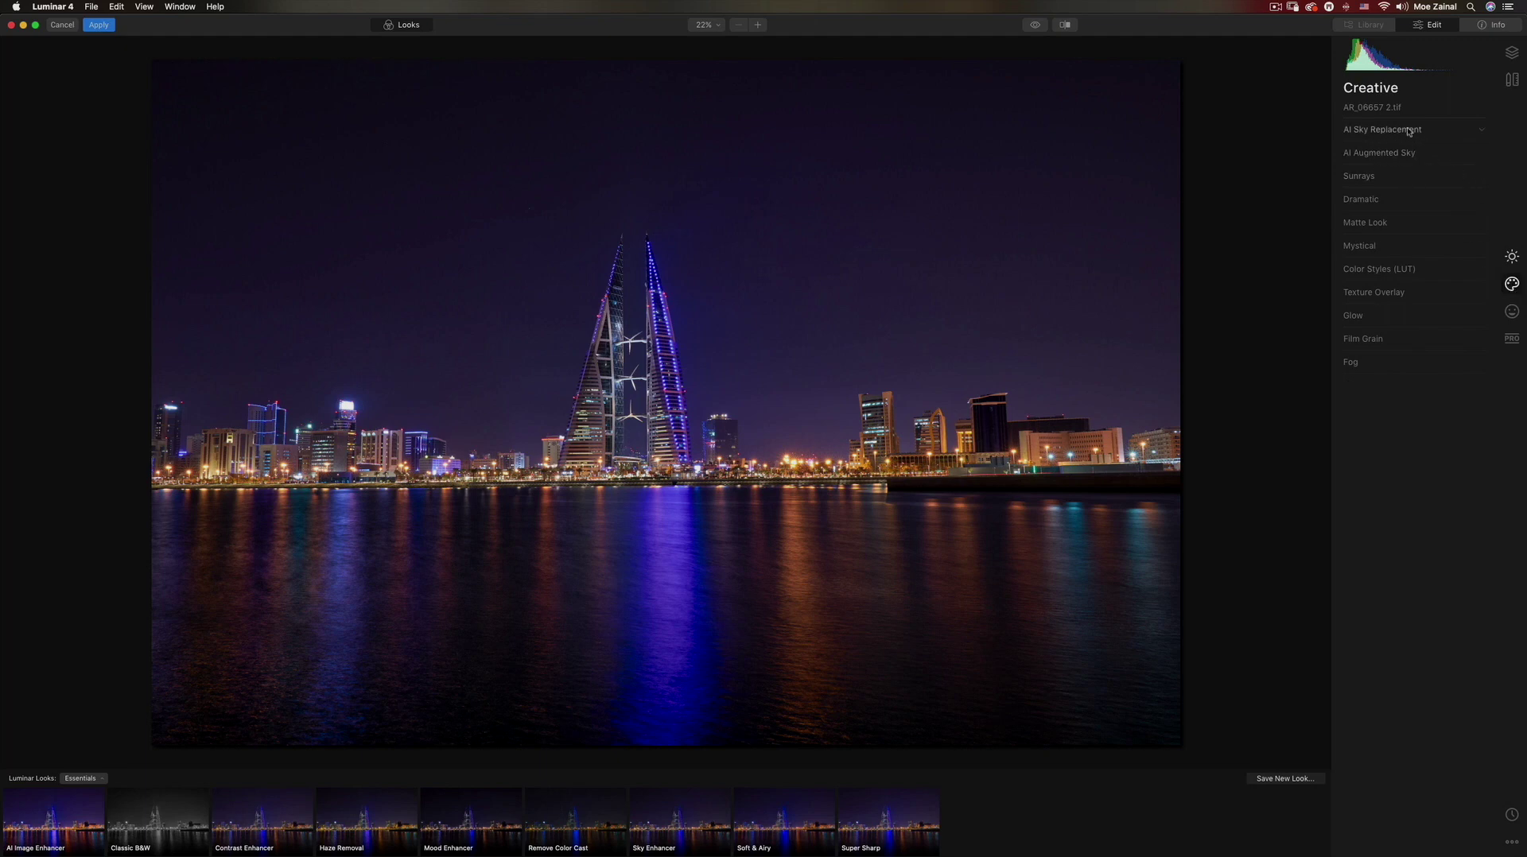
pyautogui.click(1477, 132)
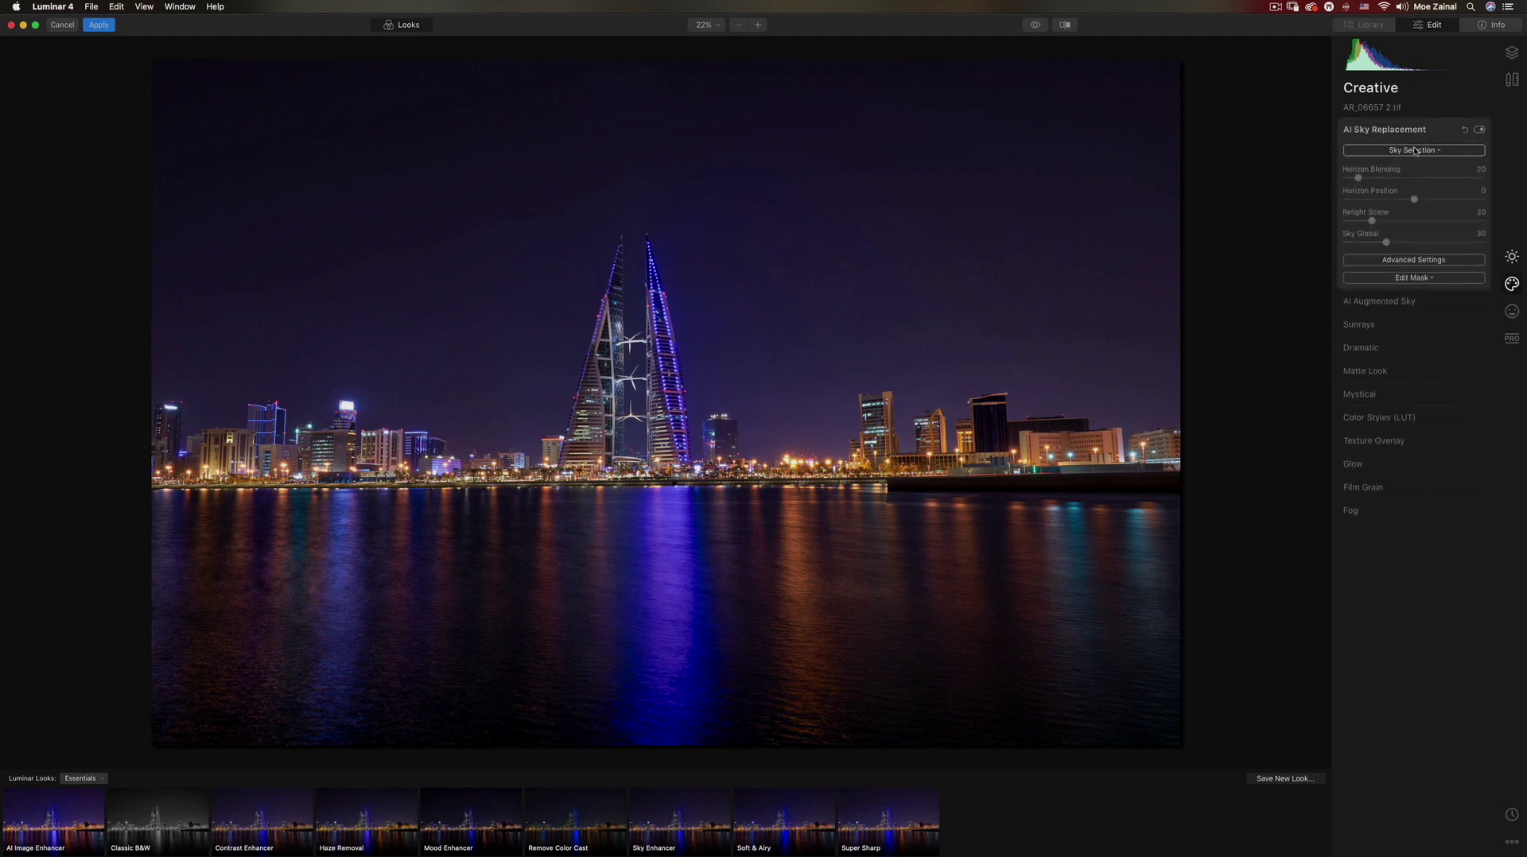
pyautogui.click(1415, 151)
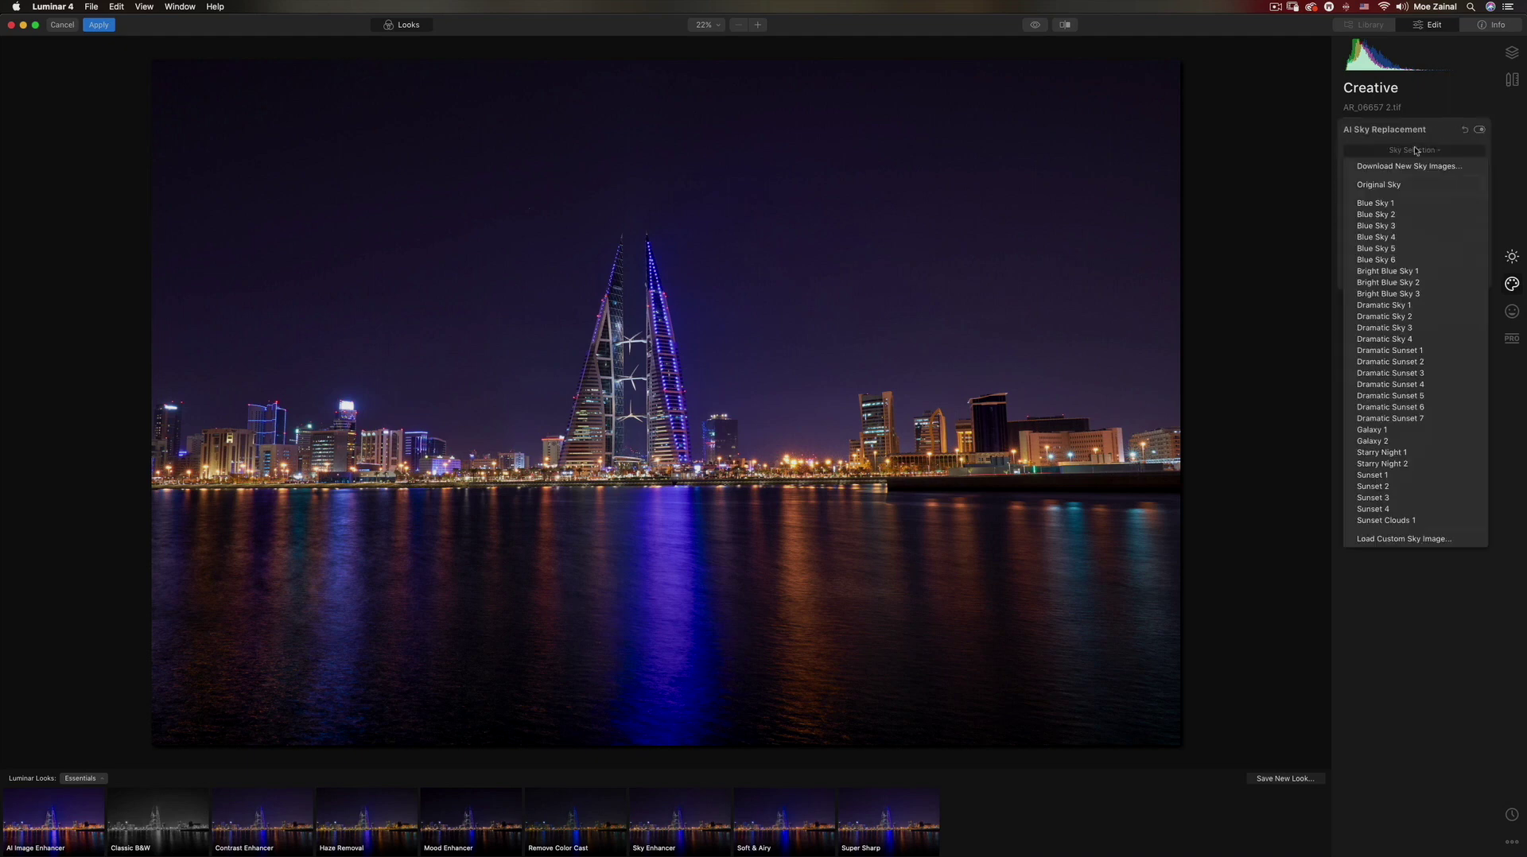
pyautogui.click(1402, 216)
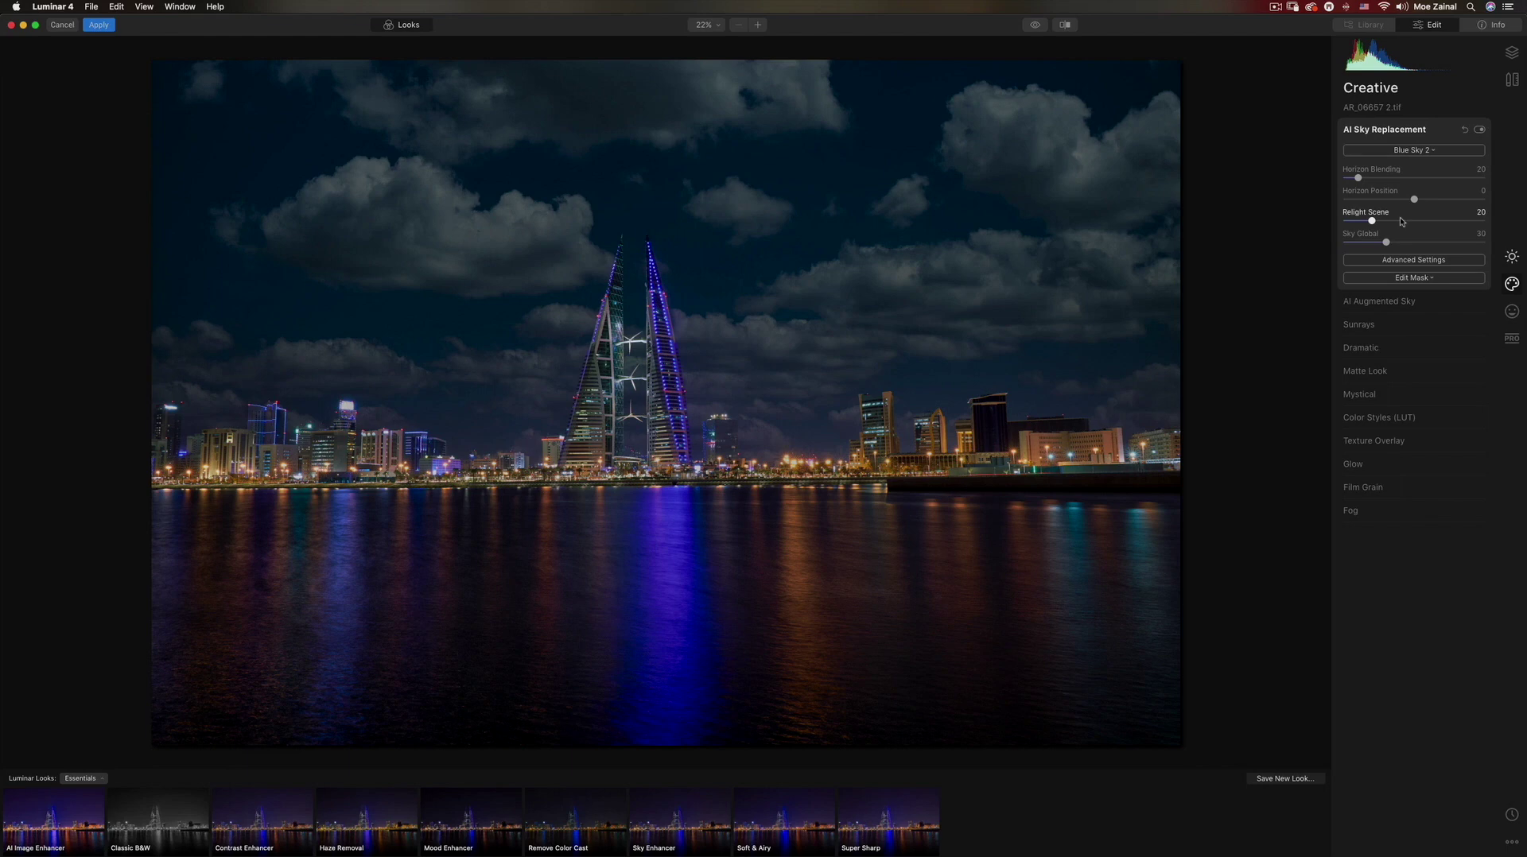
# Try the Bright Blue Sky 3 and Galaxy 1 presets as the replacement sky
pyautogui.click(1414, 150)
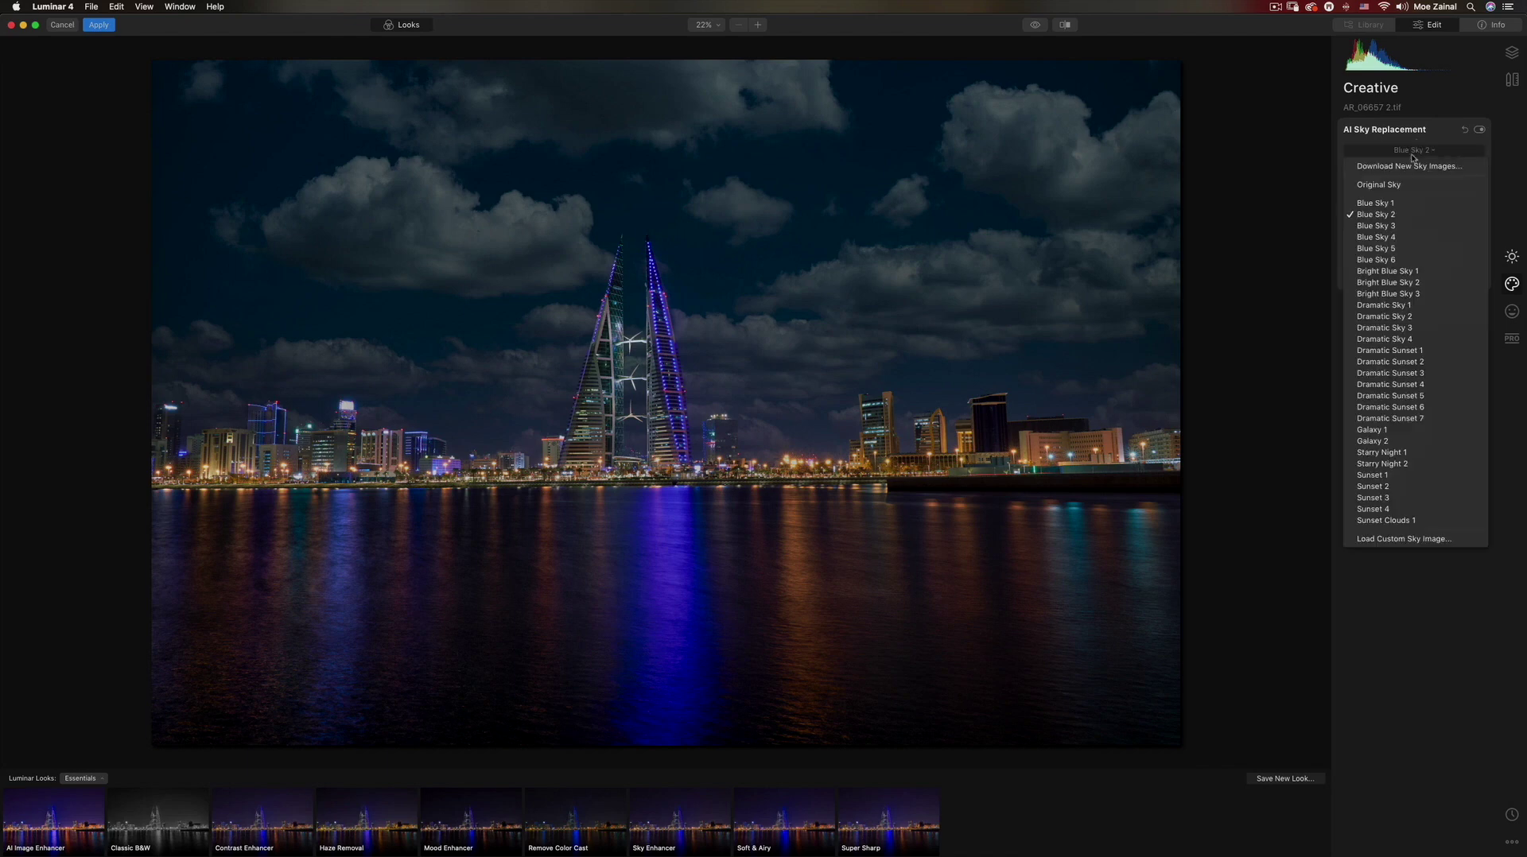
pyautogui.click(1416, 294)
pyautogui.click(1413, 150)
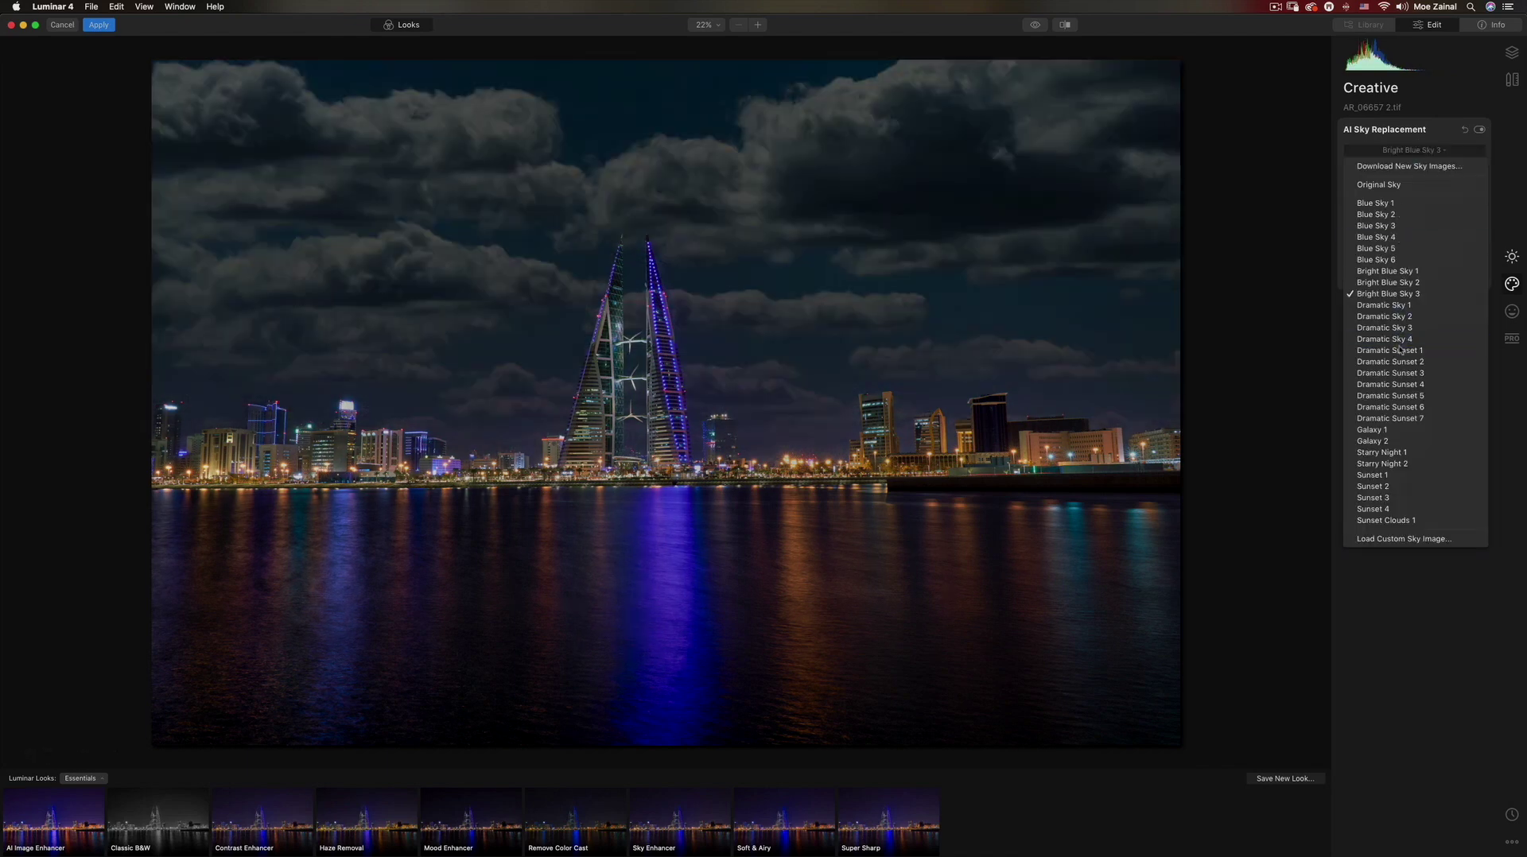
pyautogui.click(1395, 430)
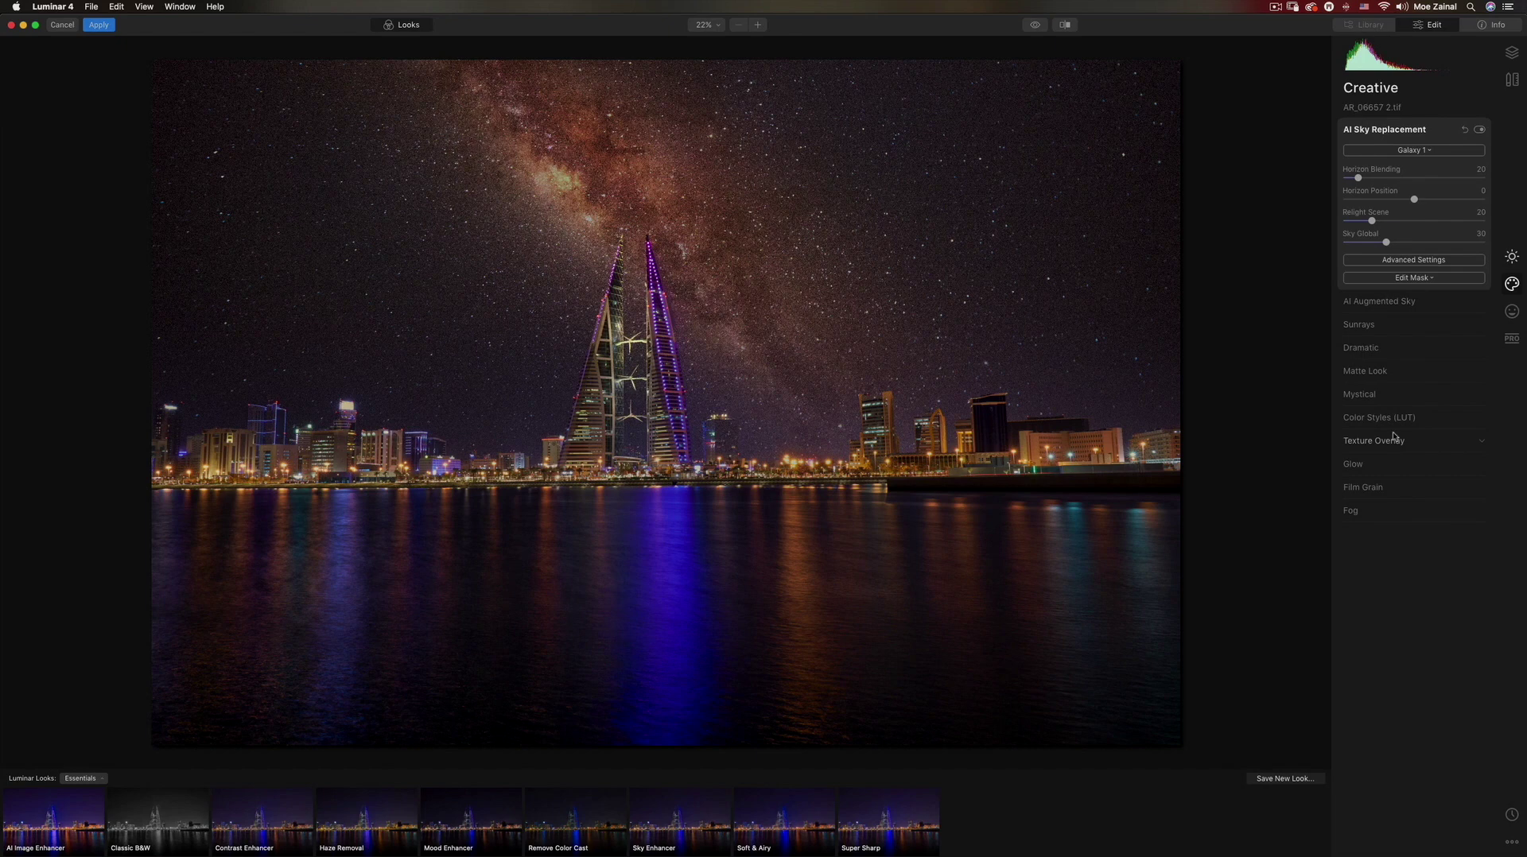
pyautogui.click(1446, 151)
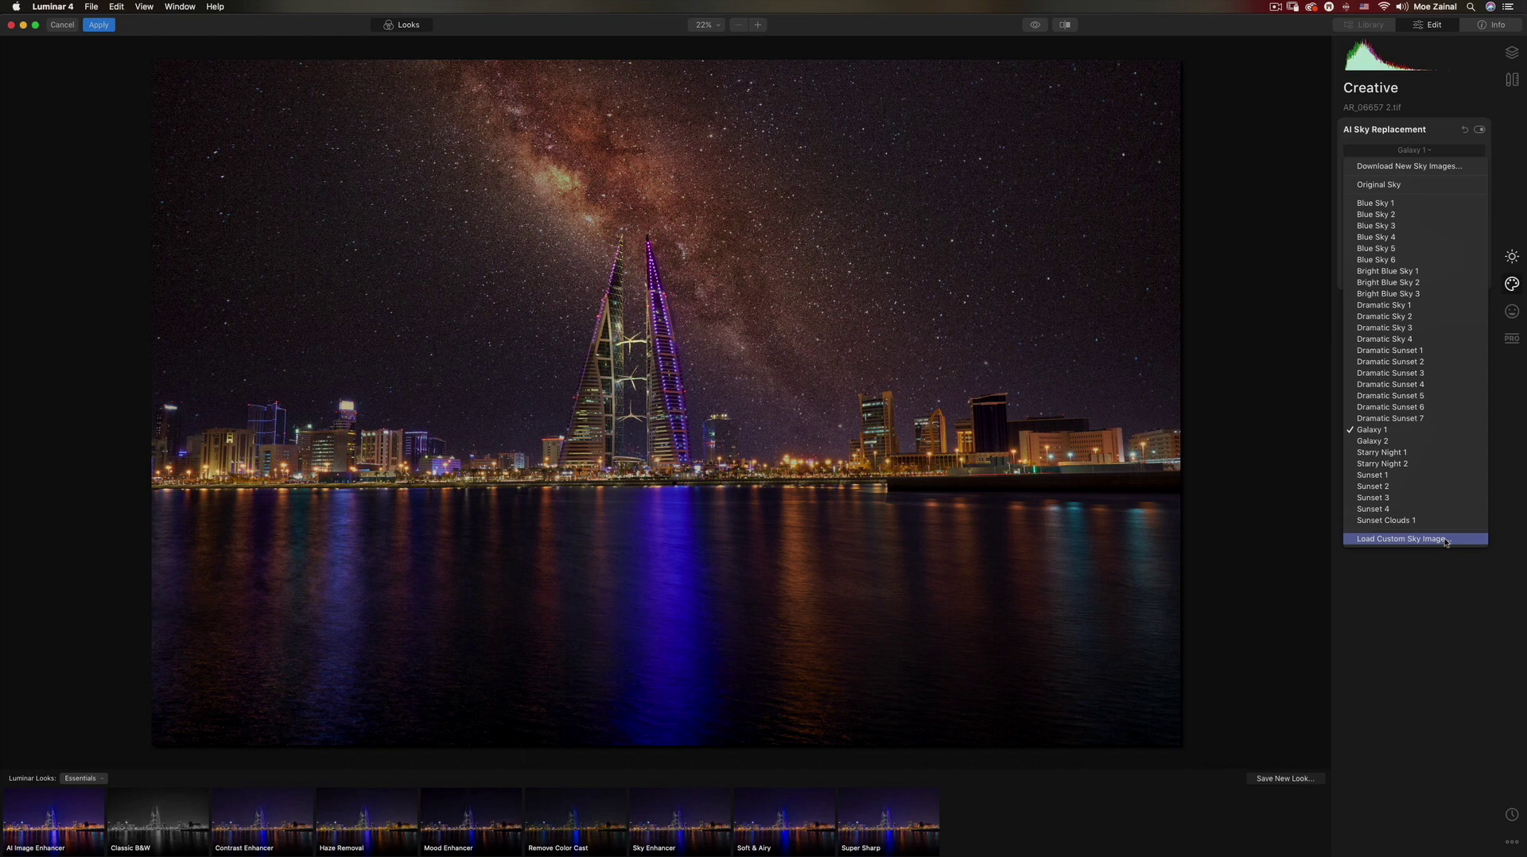
pyautogui.press('Escape')
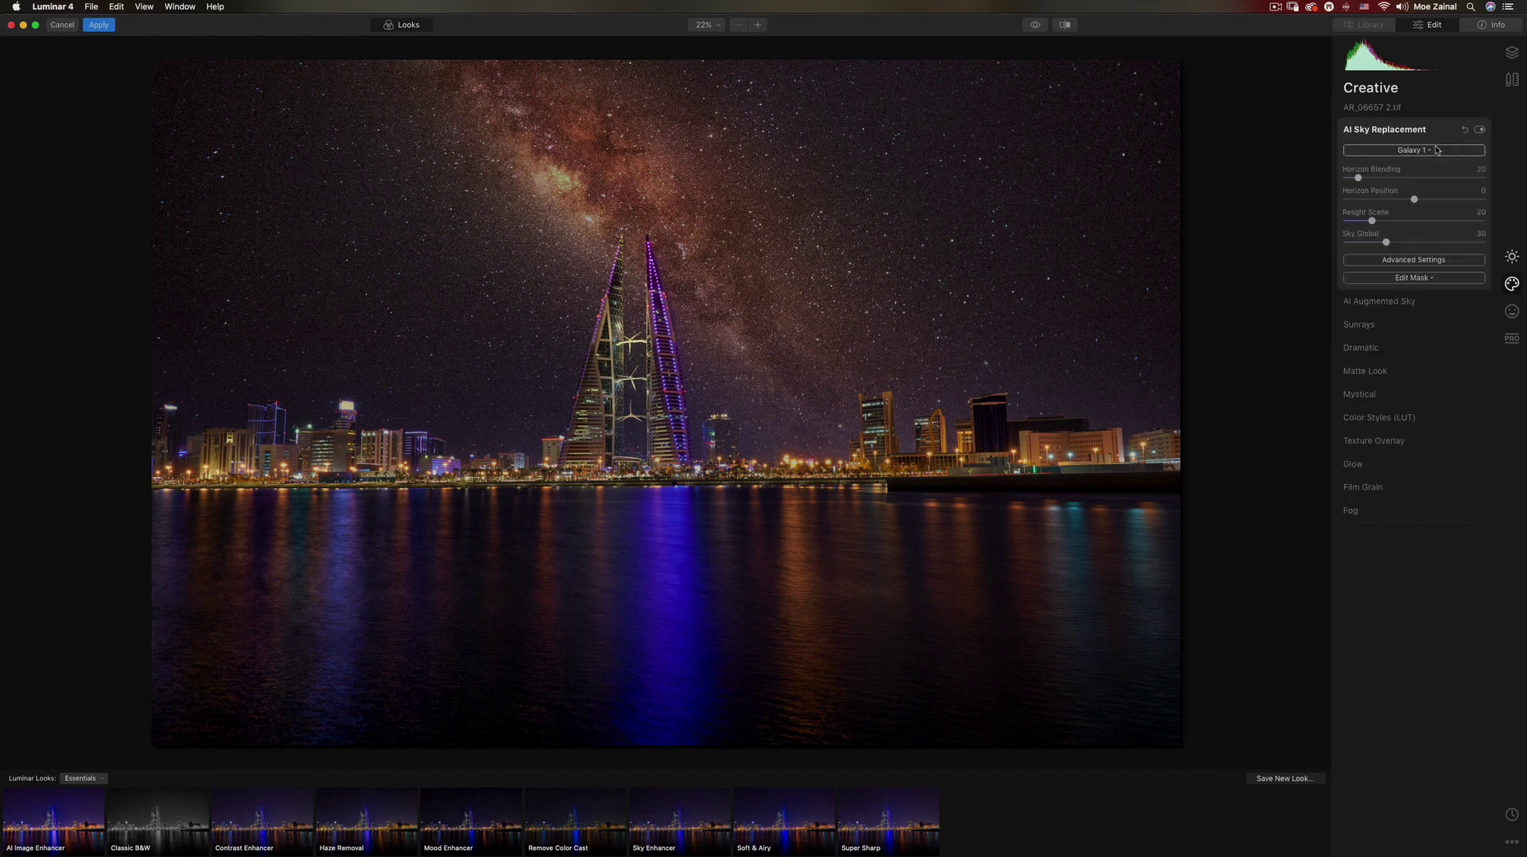
# Compare the Galaxy 2, Starry Night 1 and Starry Night 2 presets as the replacement sky
pyautogui.click(1412, 150)
pyautogui.click(1391, 442)
pyautogui.click(1413, 150)
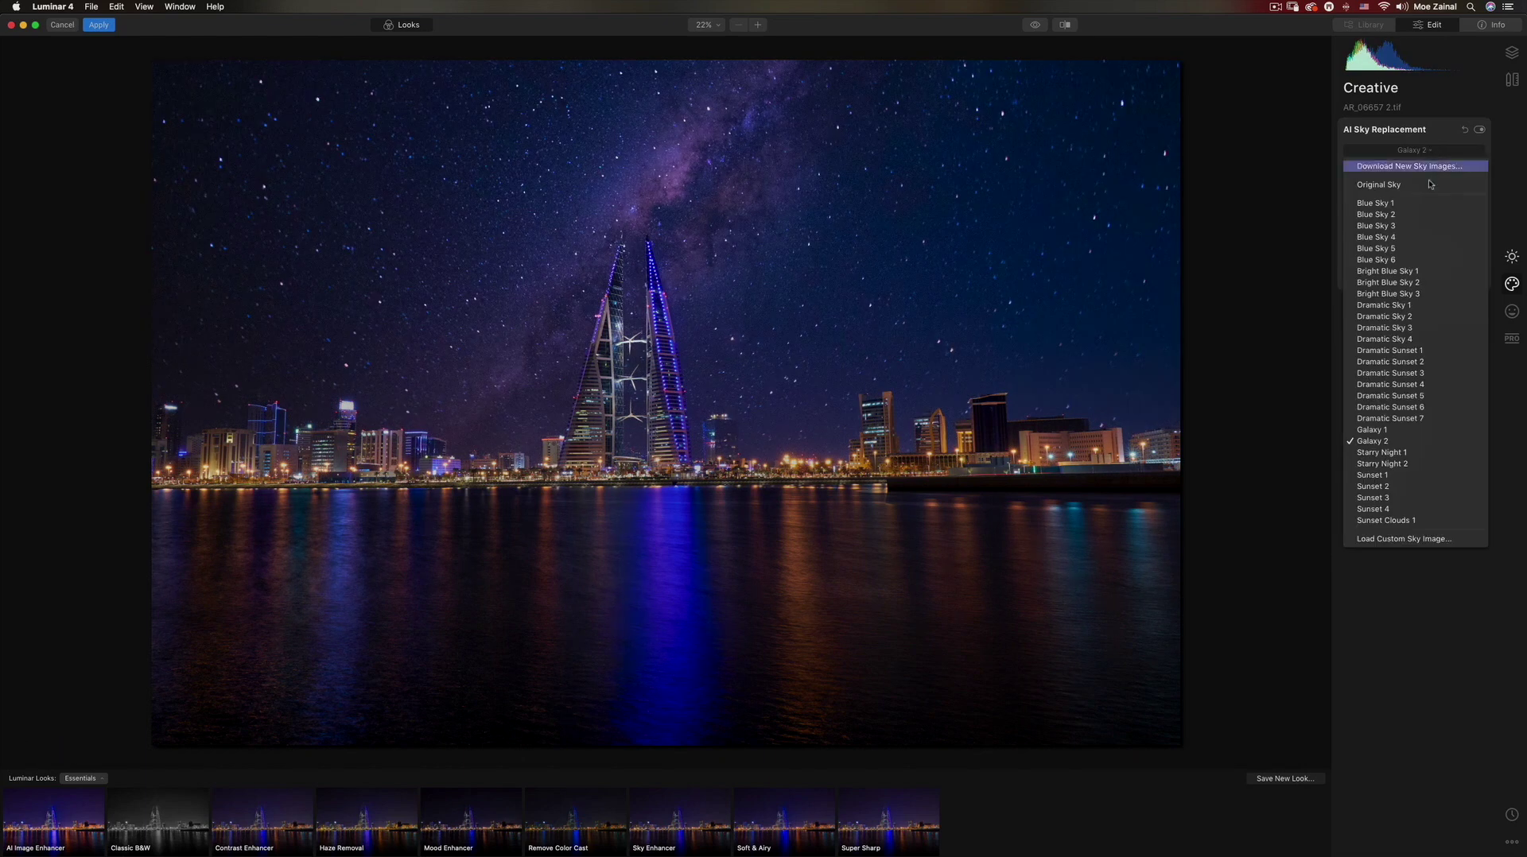
pyautogui.click(1404, 444)
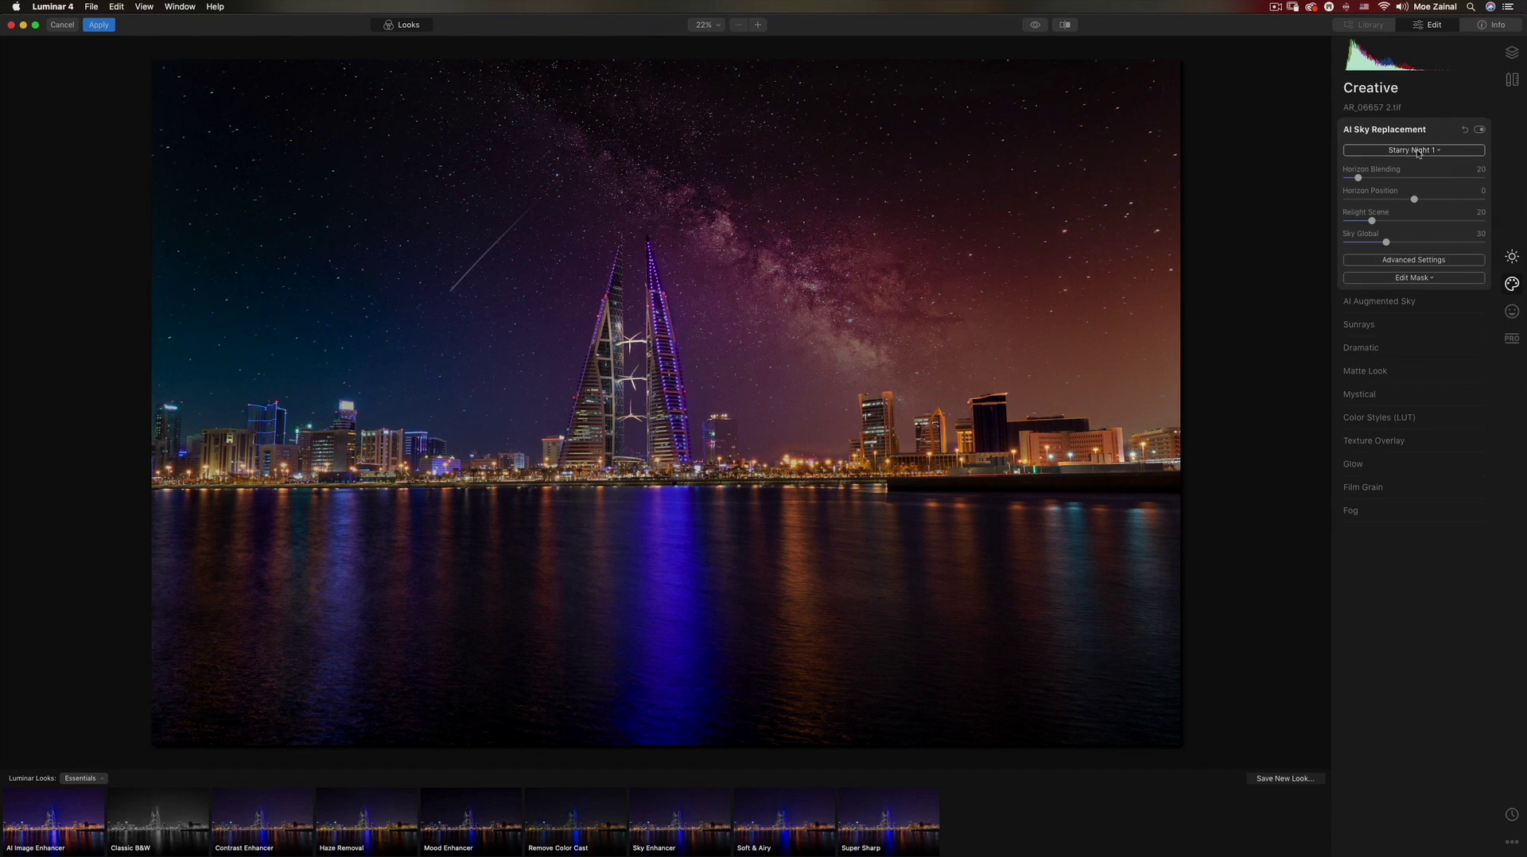
pyautogui.click(1418, 152)
pyautogui.click(1399, 467)
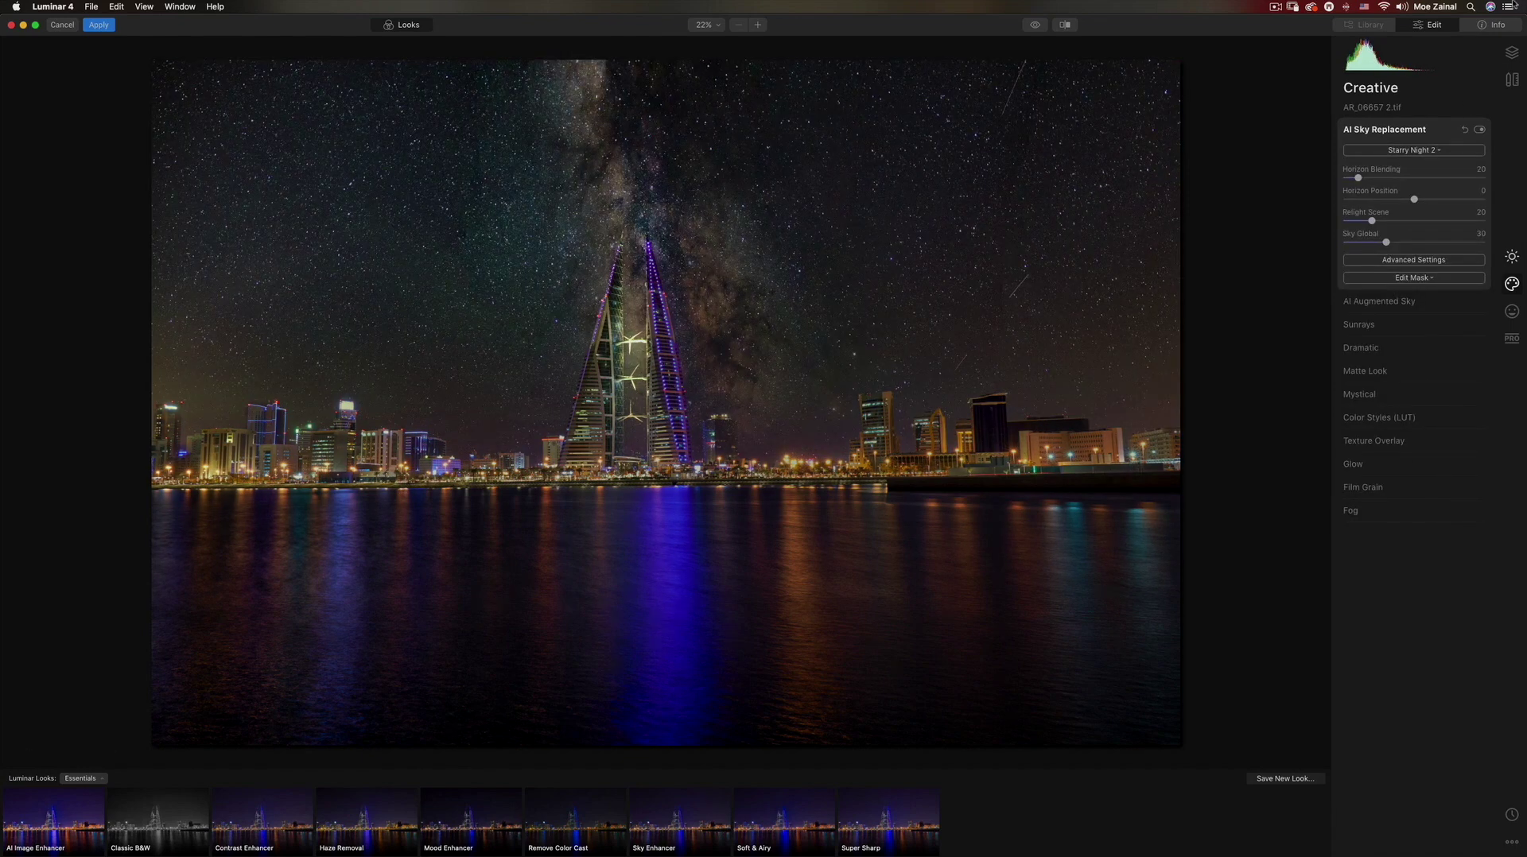
# Apply the Galaxy 2 sky and raise its Horizon Blending to about 175
pyautogui.click(1453, 151)
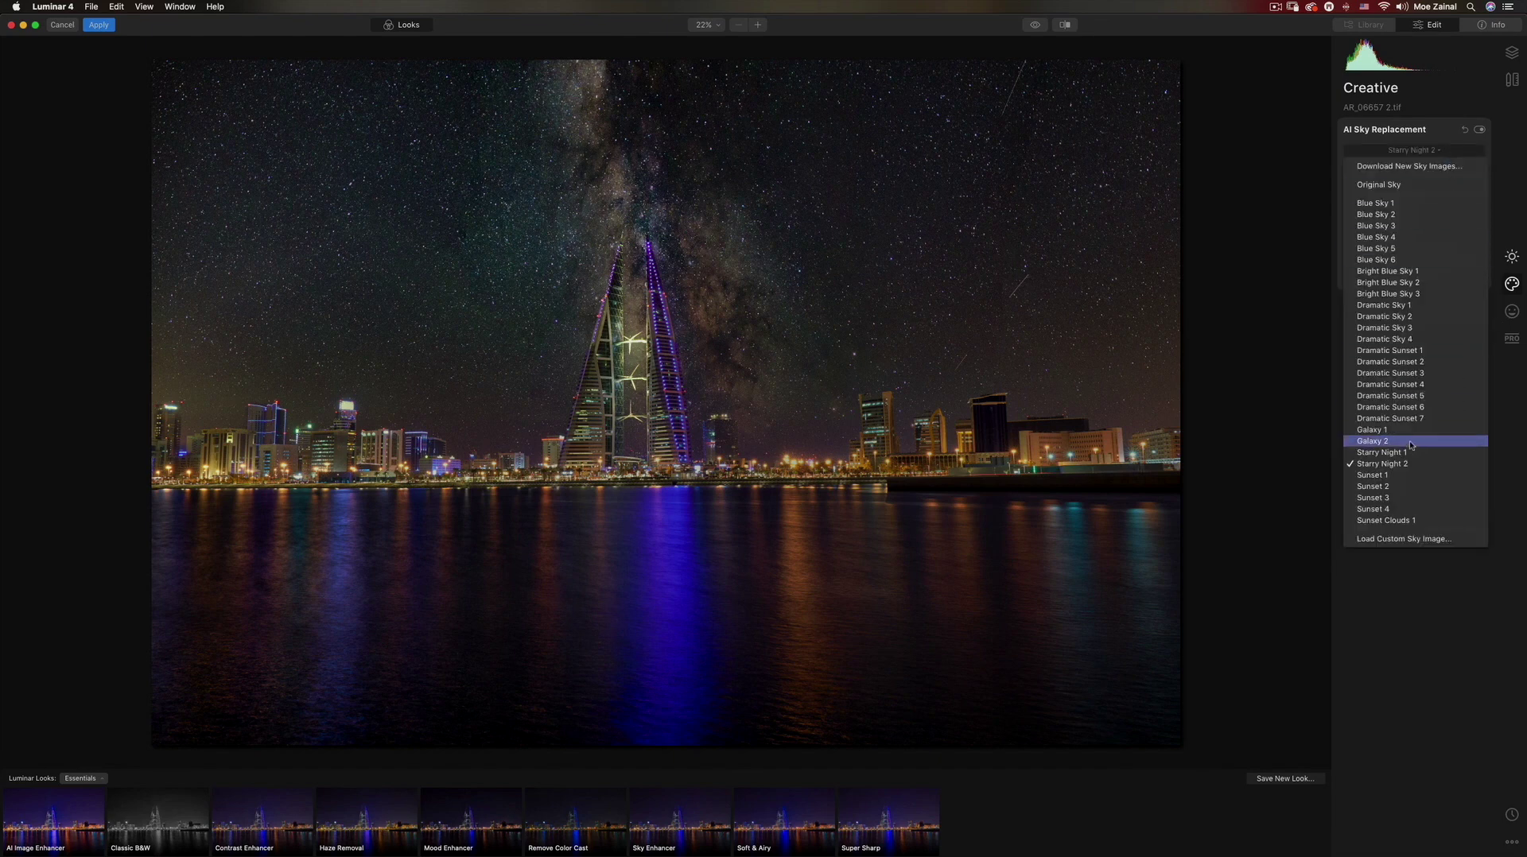
pyautogui.click(1411, 443)
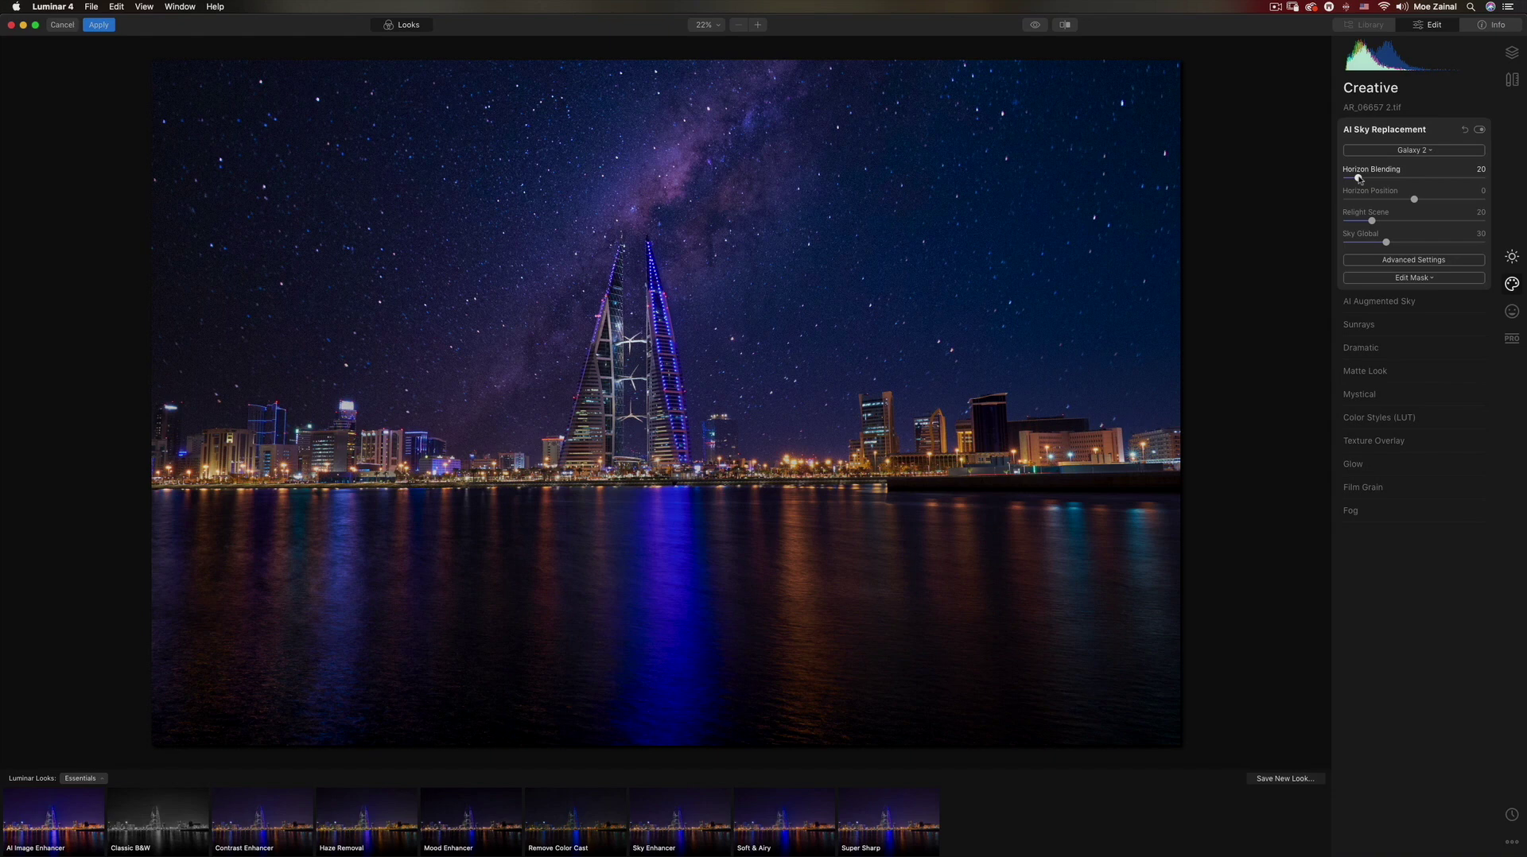
pyautogui.moveTo(1358, 178); pyautogui.dragTo(1418, 181)
pyautogui.moveTo(1416, 178); pyautogui.dragTo(1449, 182)
pyautogui.moveTo(1449, 179); pyautogui.dragTo(1473, 180)
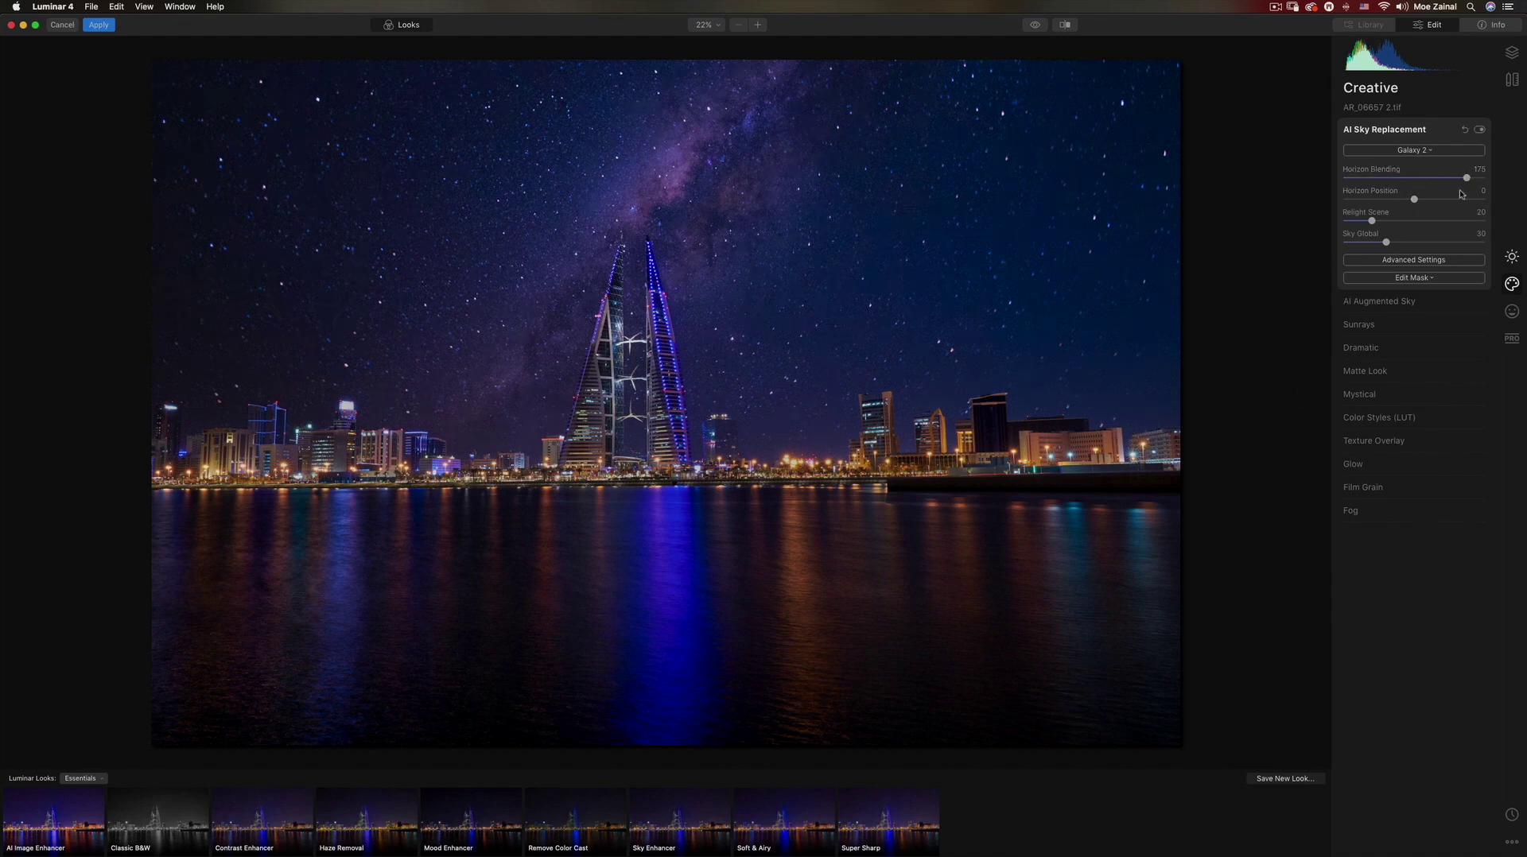
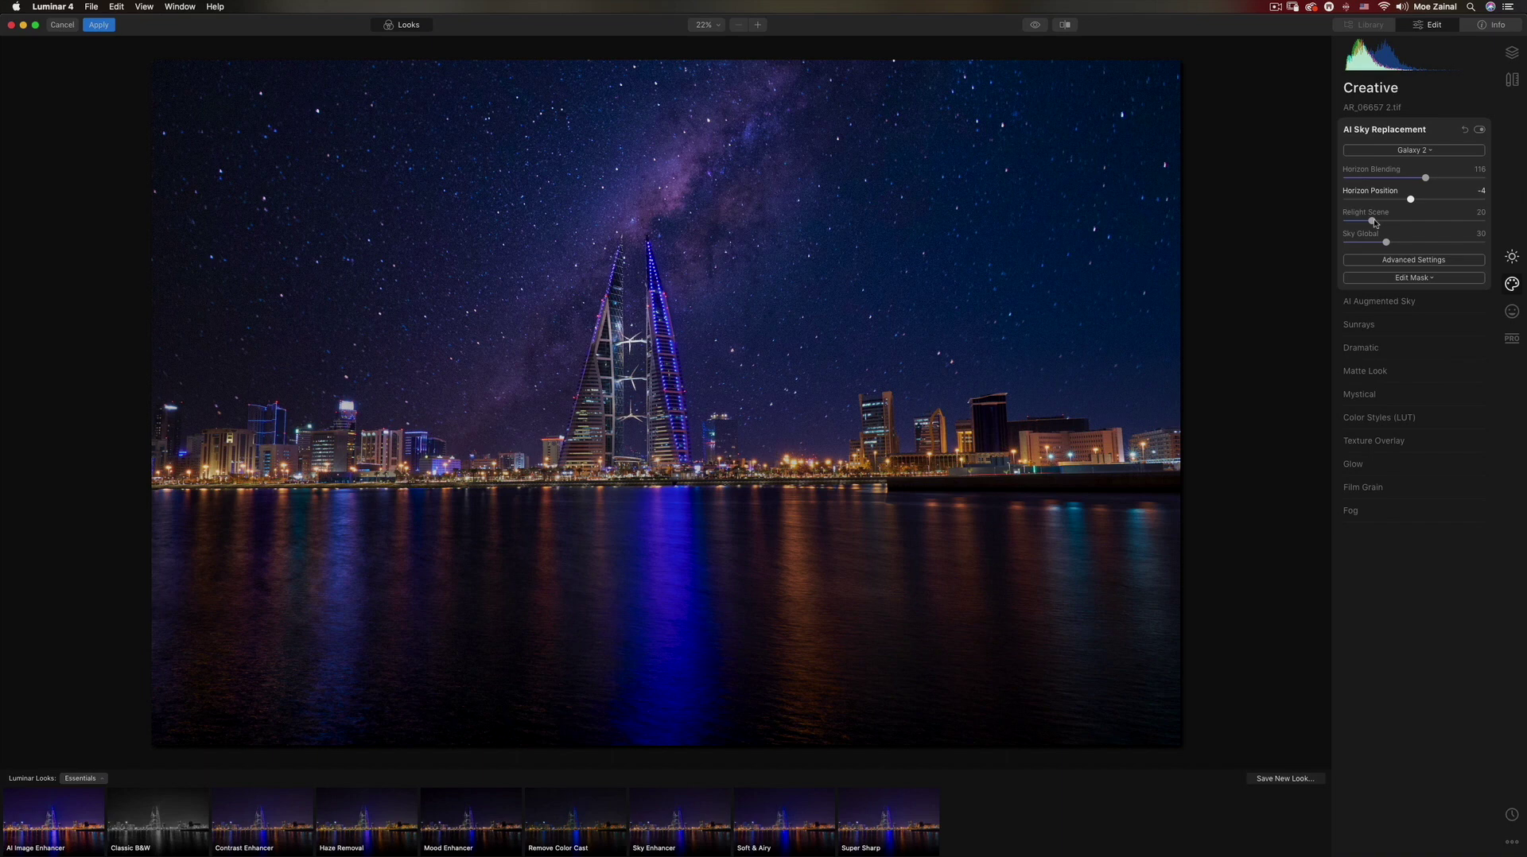
# Adjust Relight Scene to about 19, try Sky Global at 84 while inspecting the towers up close, and undo the Sky Global change
pyautogui.moveTo(1375, 223); pyautogui.dragTo(1452, 223)
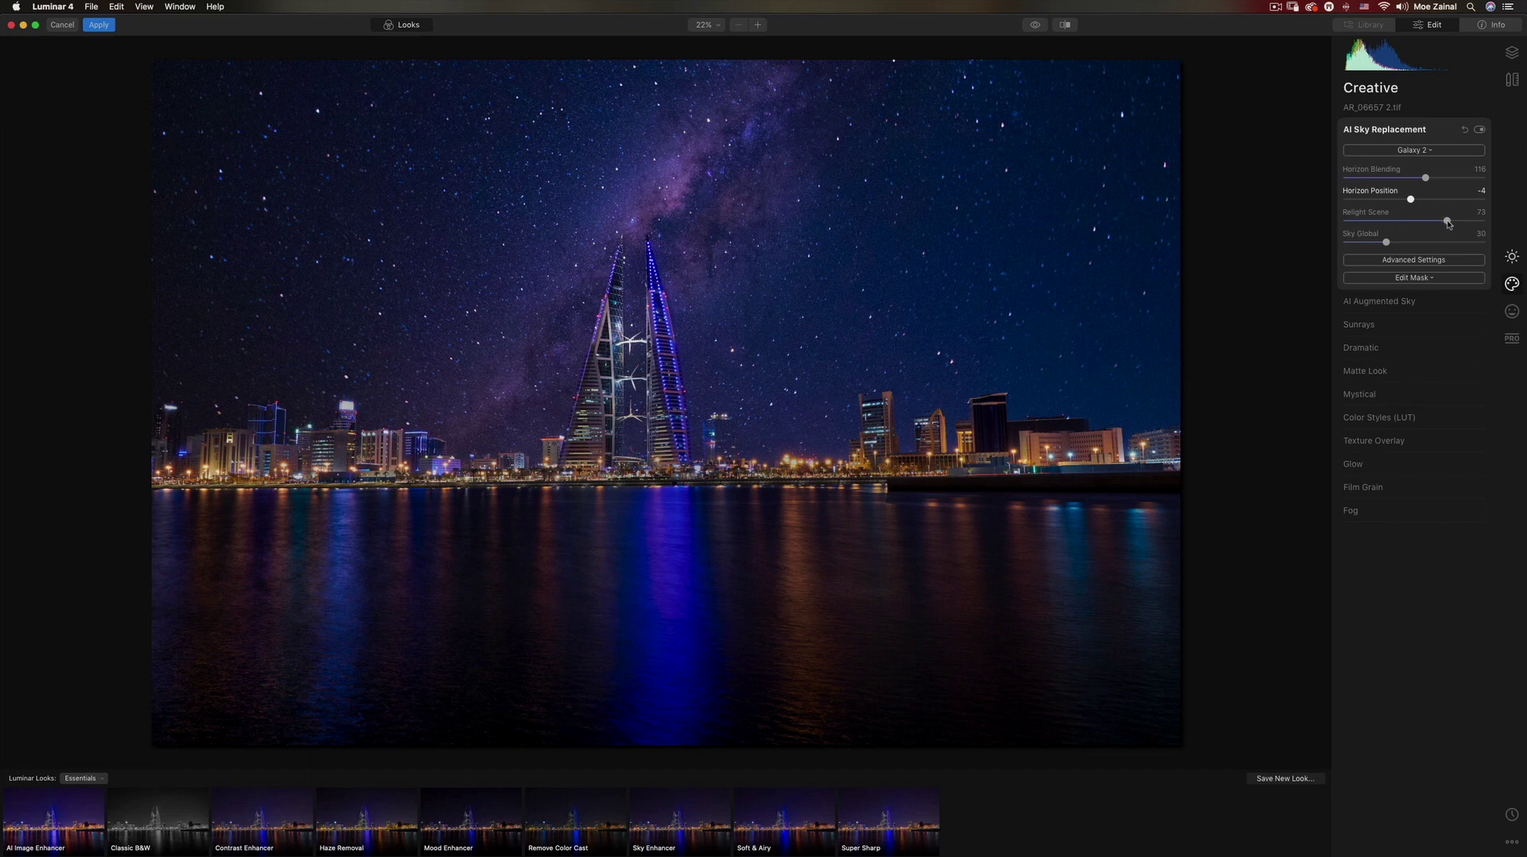
pyautogui.moveTo(1444, 221); pyautogui.dragTo(1466, 246)
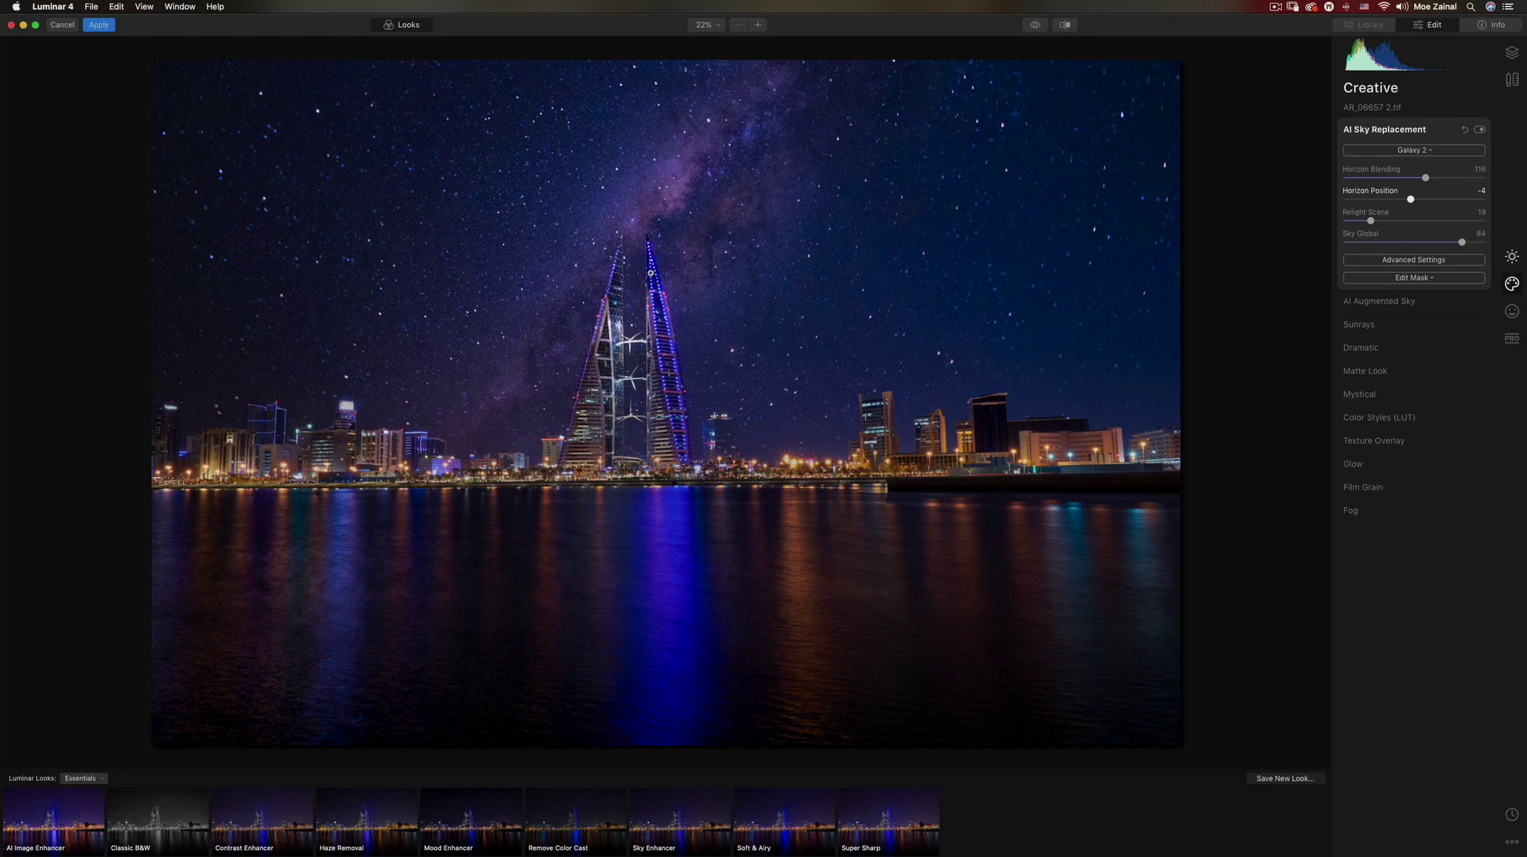
pyautogui.click(650, 273)
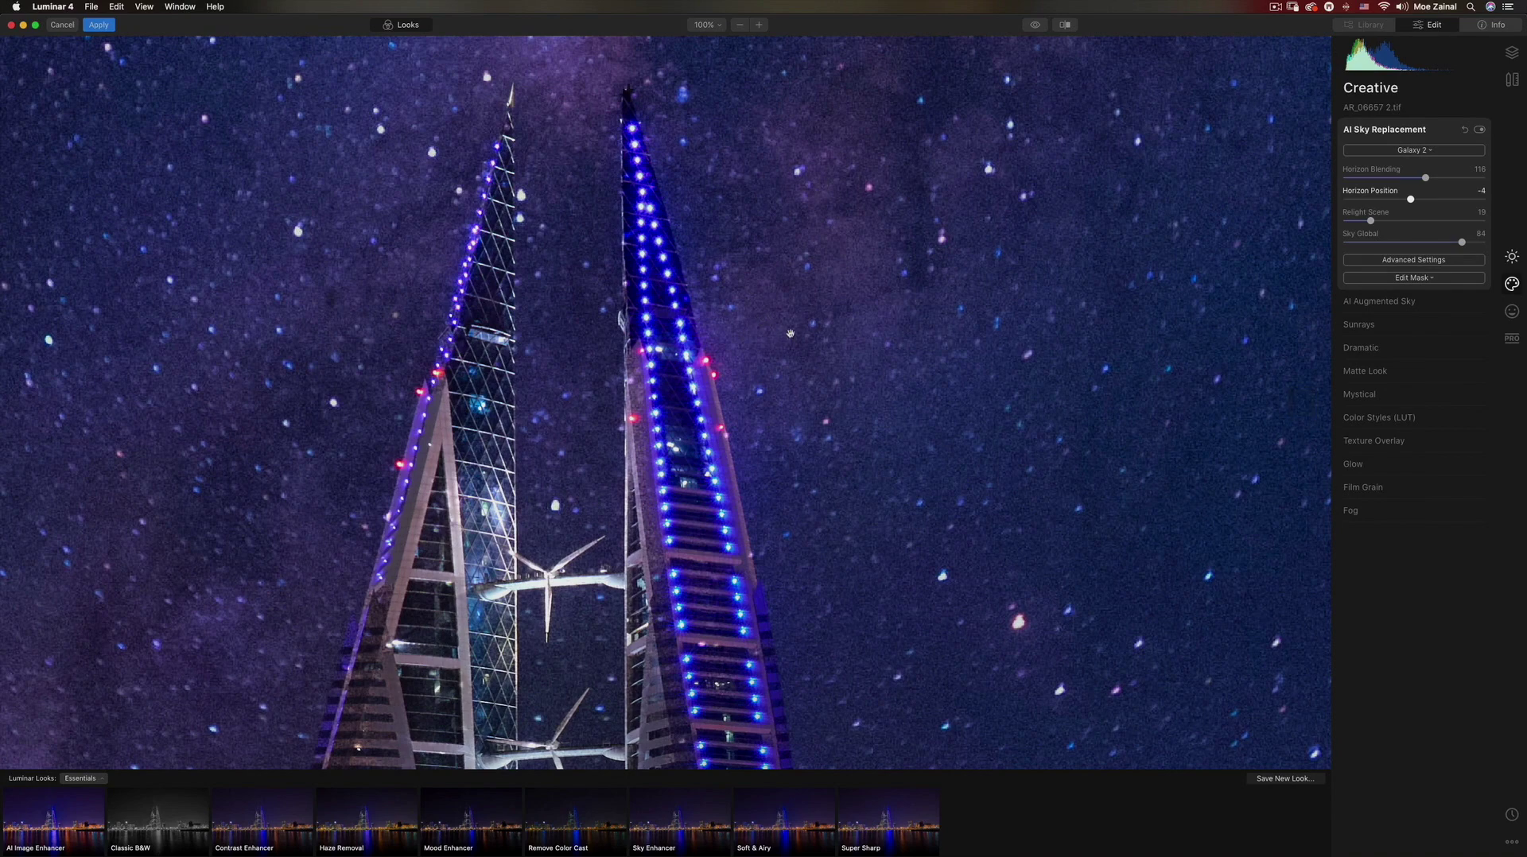
pyautogui.press('super+z')
pyautogui.click(794, 333)
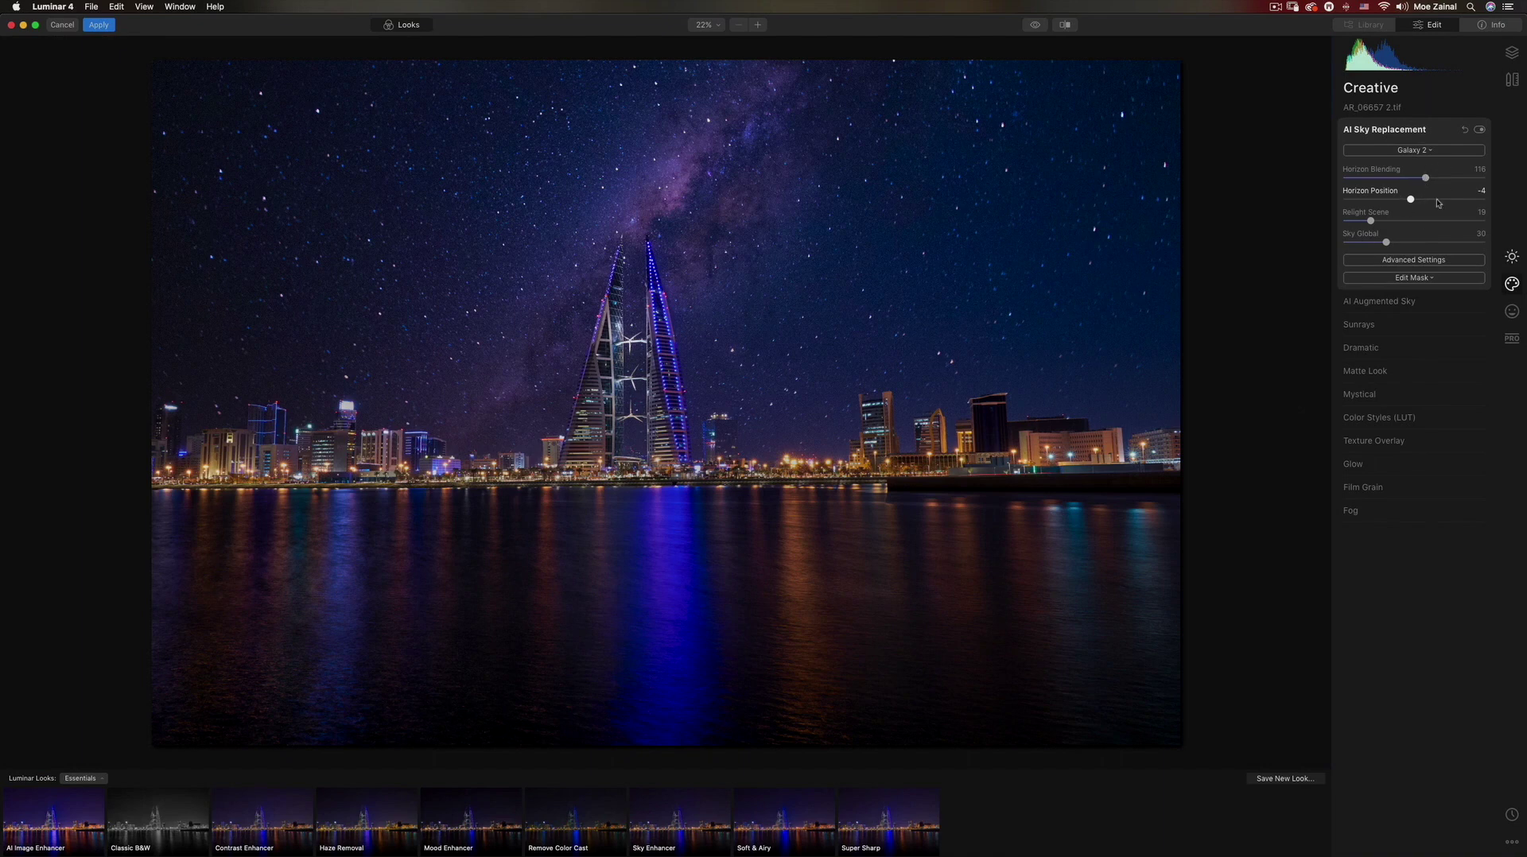
# Show the advanced sky replacement settings, try a much higher Sky Local value, and undo it
pyautogui.click(1431, 260)
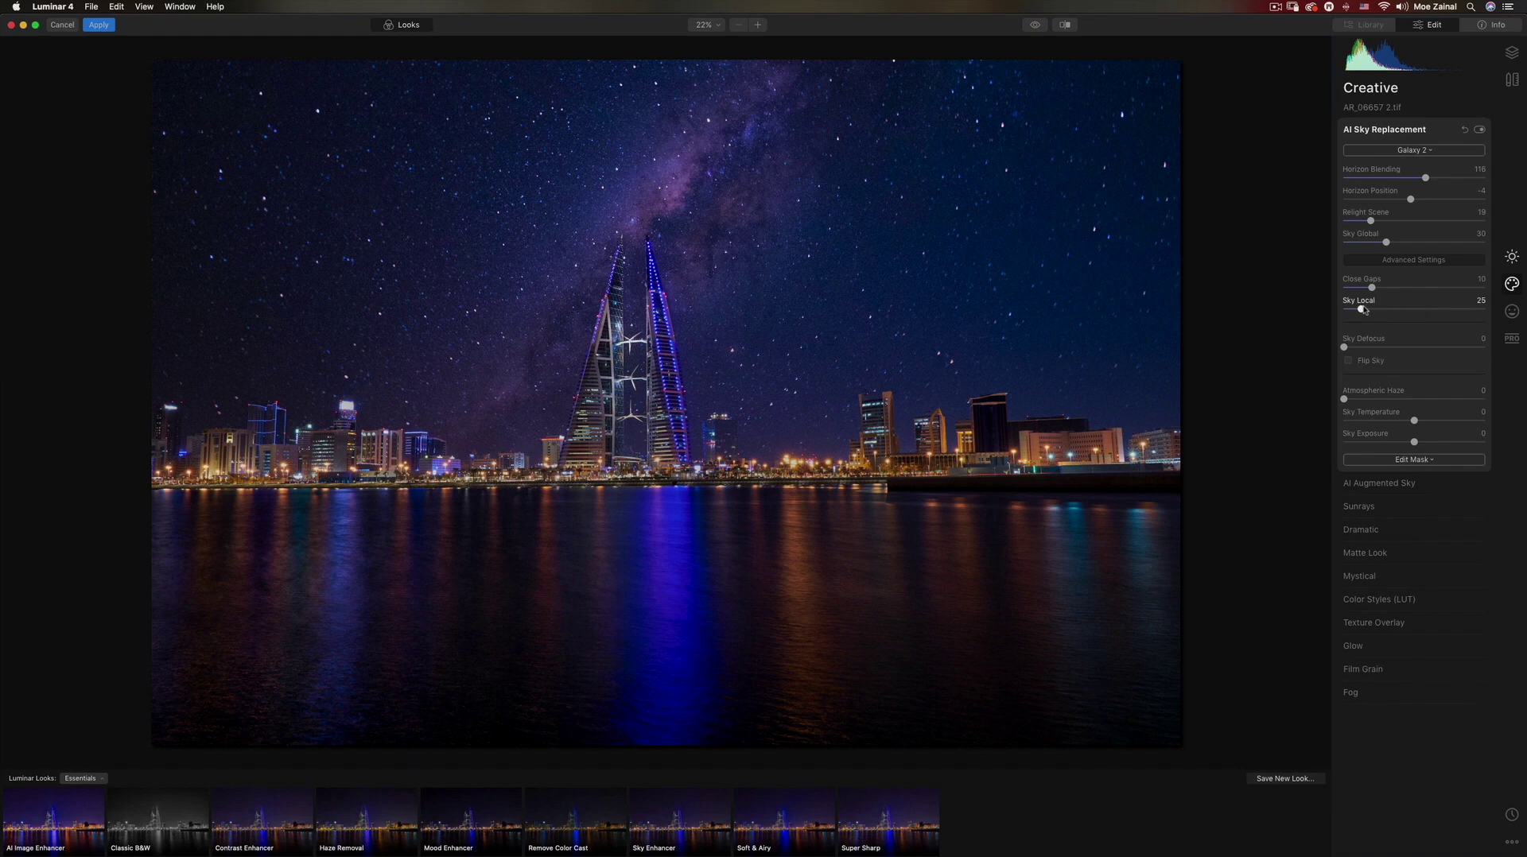
pyautogui.moveTo(1363, 310); pyautogui.dragTo(1464, 311)
pyautogui.press('super+z')
# Try out Sky Defocus, Flip Sky and Atmospheric Haze on the galaxy sky, returning Sky Defocus and Atmospheric Haze to 0
pyautogui.moveTo(1351, 352)
pyautogui.mouseDown()
pyautogui.moveTo(1370, 351)
pyautogui.moveTo(1343, 349)
pyautogui.mouseUp()
pyautogui.click(1348, 361)
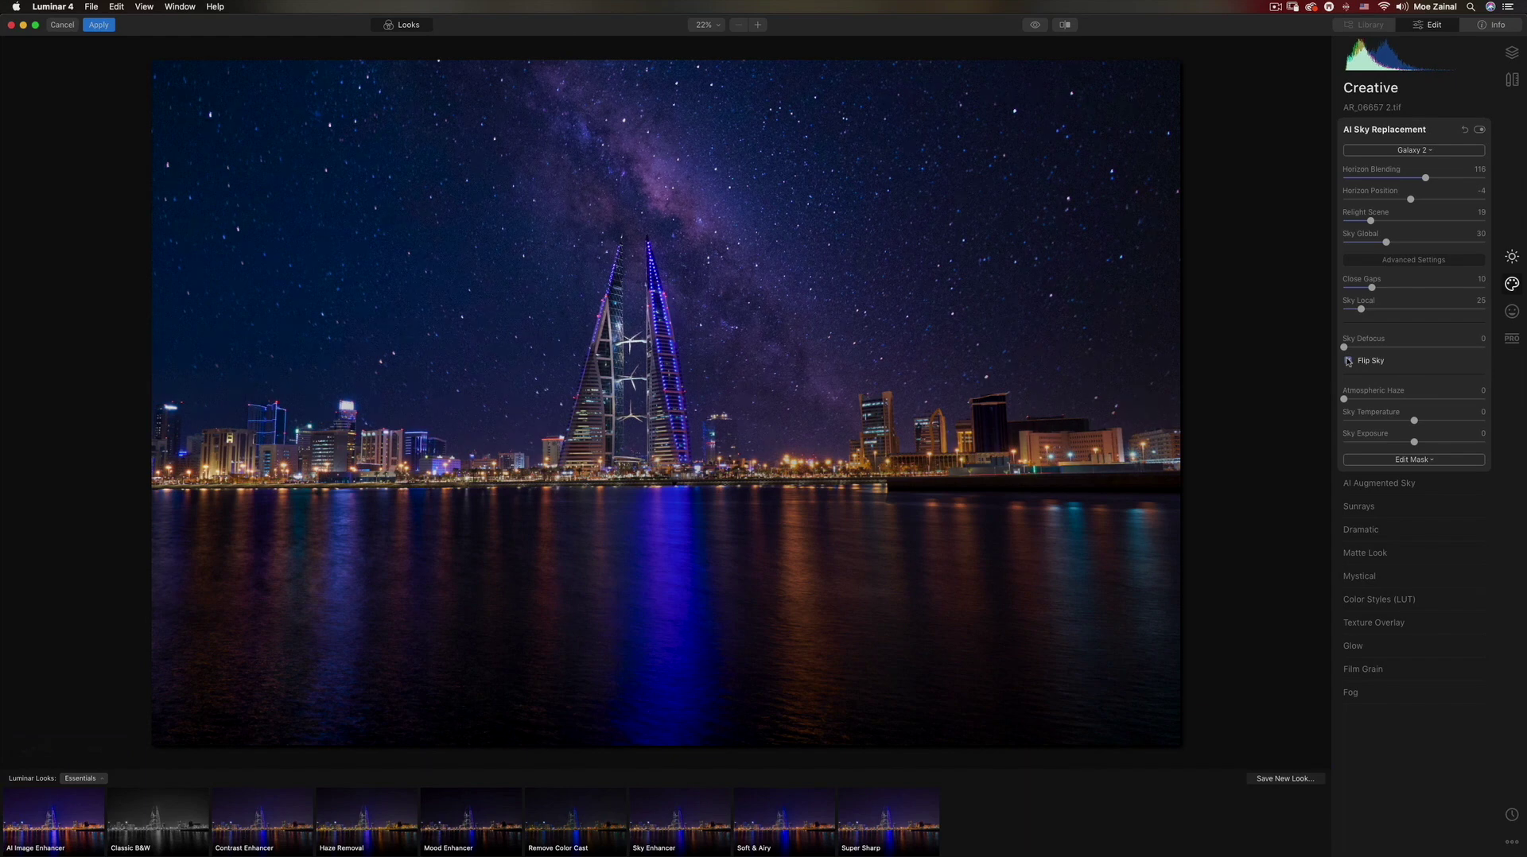
pyautogui.moveTo(1344, 398)
pyautogui.mouseDown()
pyautogui.moveTo(1461, 400)
pyautogui.moveTo(1342, 399)
pyautogui.mouseUp()
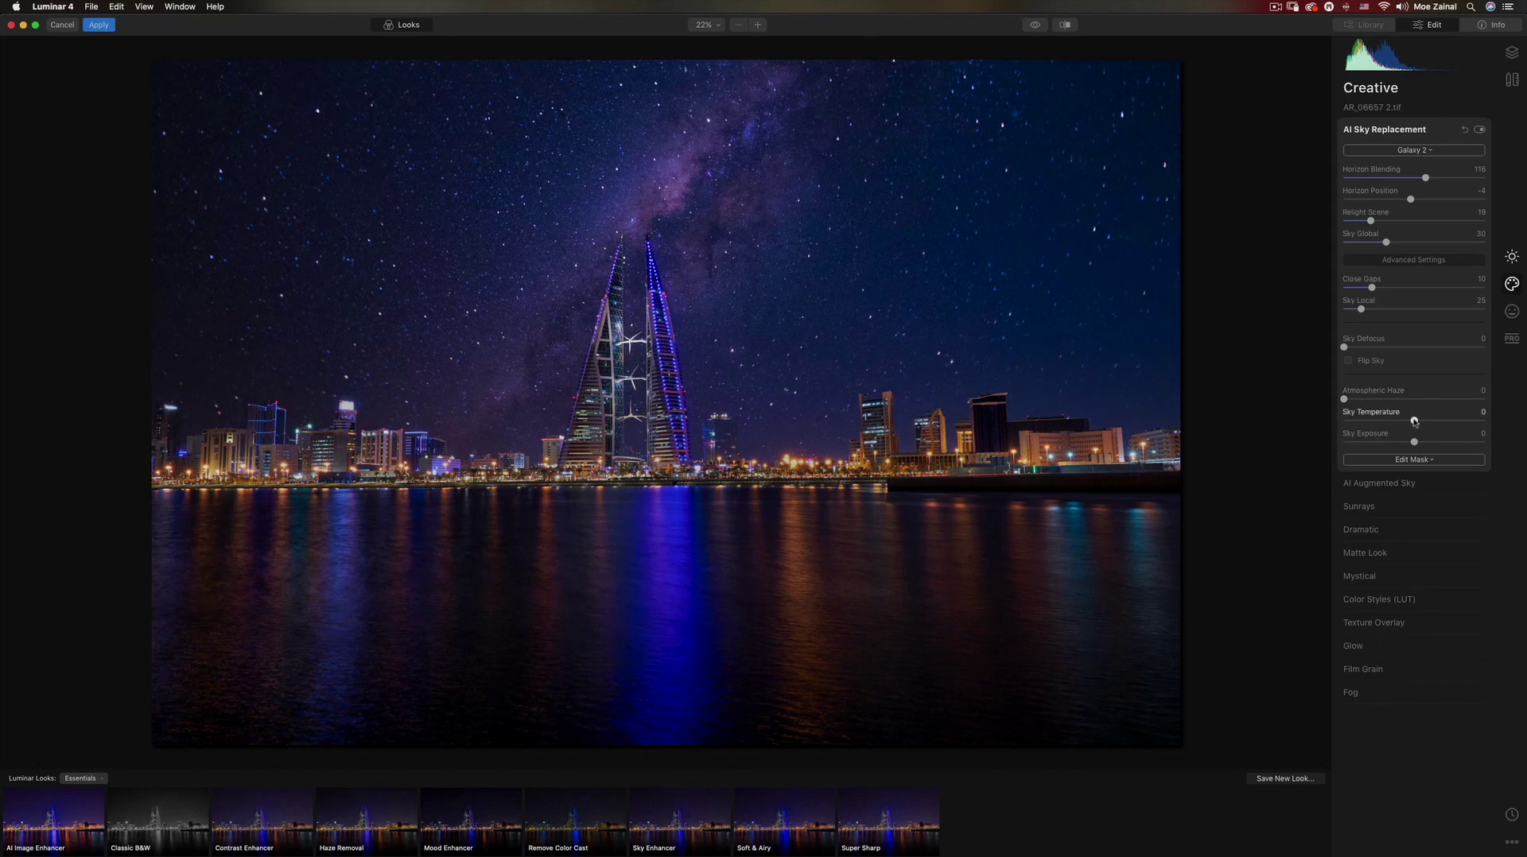
# Set Sky Temperature to -42 and Sky Exposure to 12, and apply the Luminar edit to the Photoshop layer
pyautogui.moveTo(1414, 422)
pyautogui.mouseDown()
pyautogui.moveTo(1363, 421)
pyautogui.moveTo(1452, 421)
pyautogui.moveTo(1384, 421)
pyautogui.moveTo(1400, 446)
pyautogui.moveTo(1425, 446)
pyautogui.mouseUp()
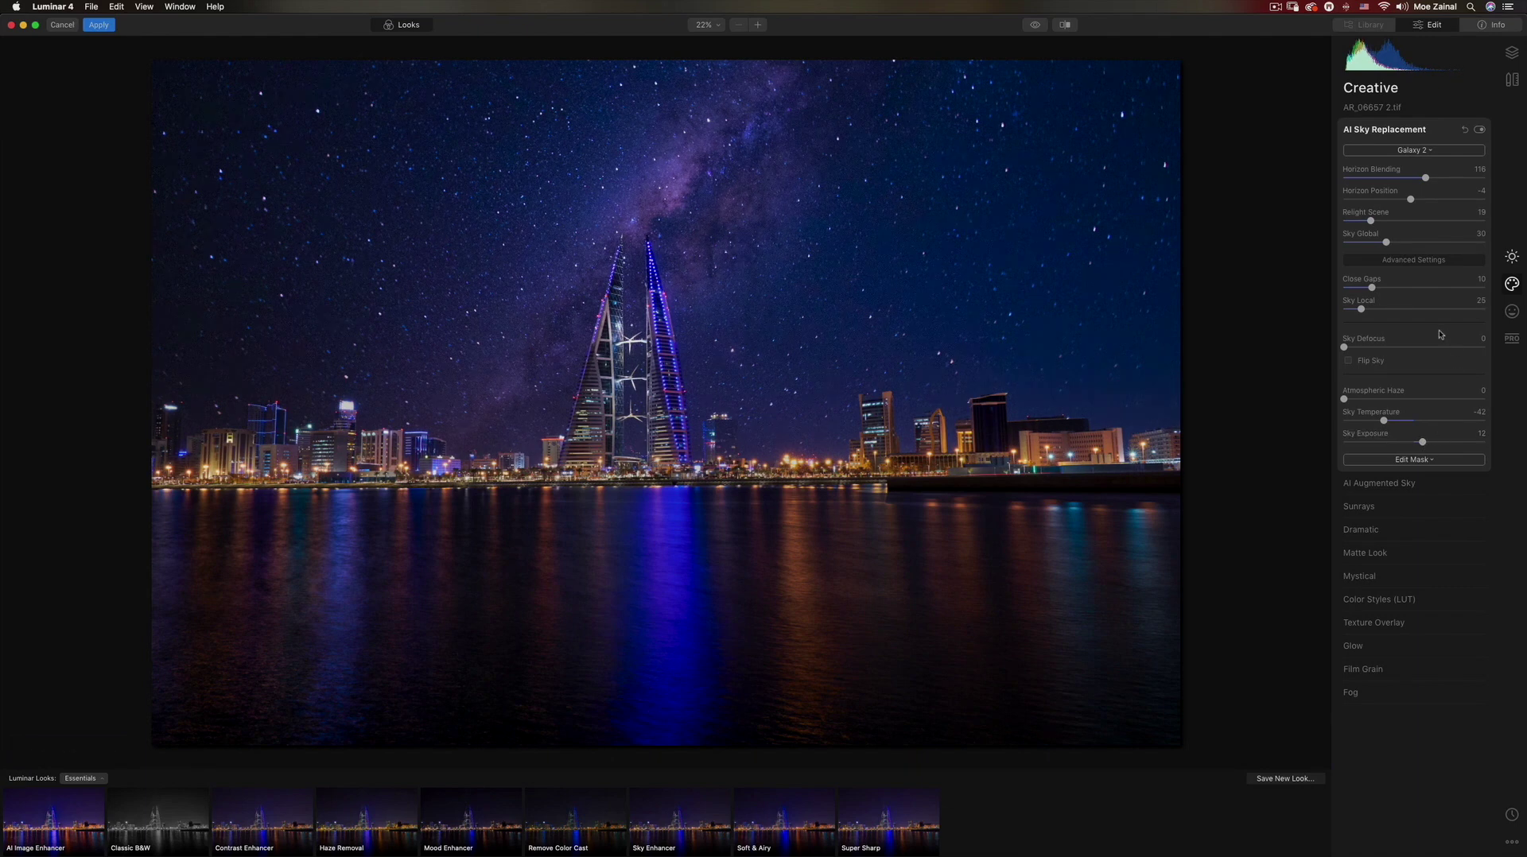
pyautogui.click(1432, 462)
pyautogui.click(98, 25)
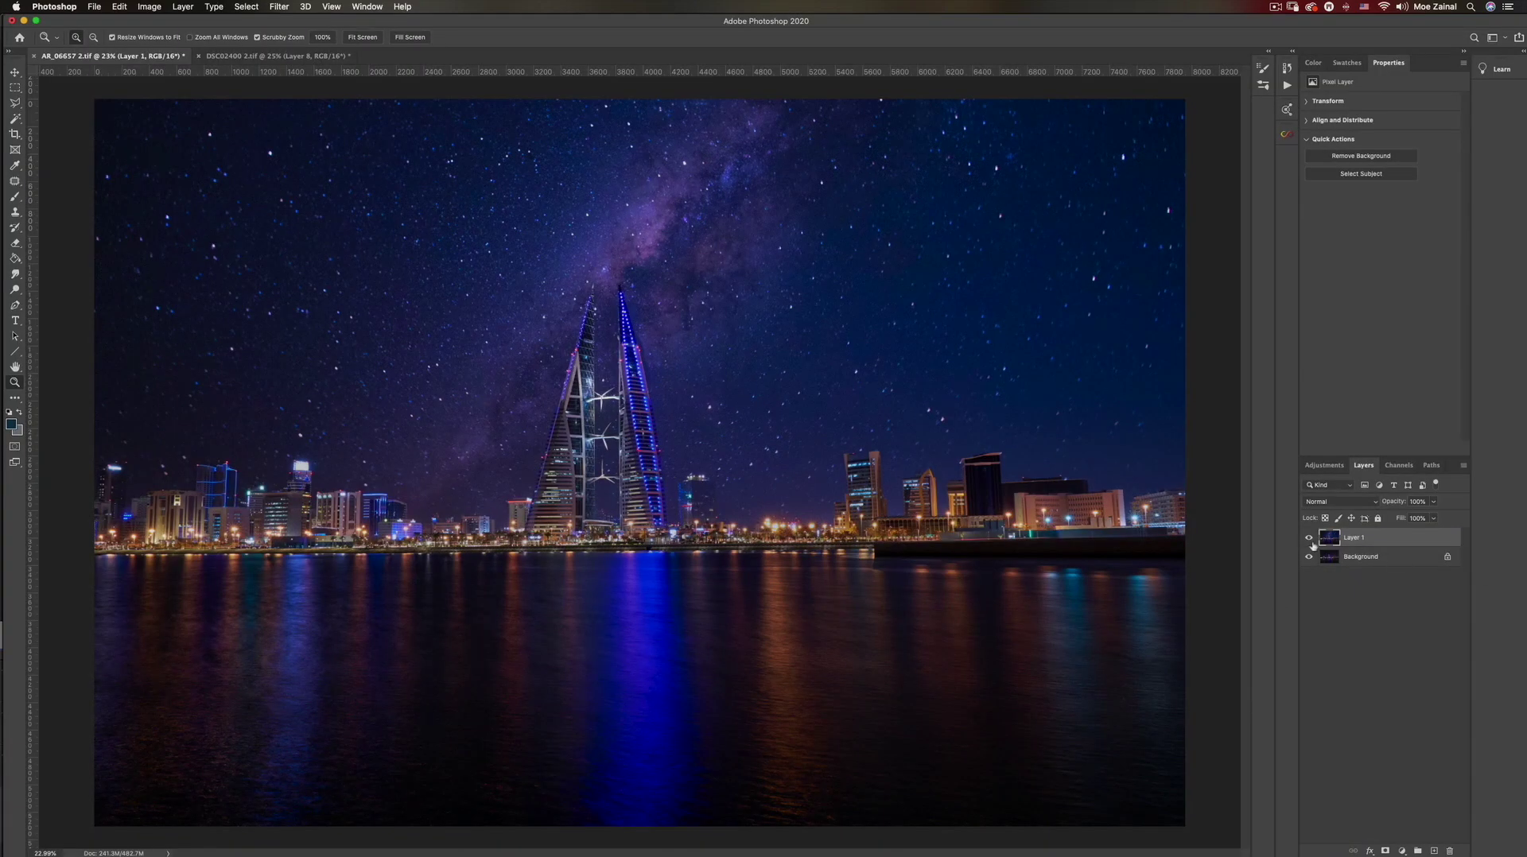
# Hide and show Layer 1 to compare the original skyline with the replaced sky
pyautogui.click(1312, 541)
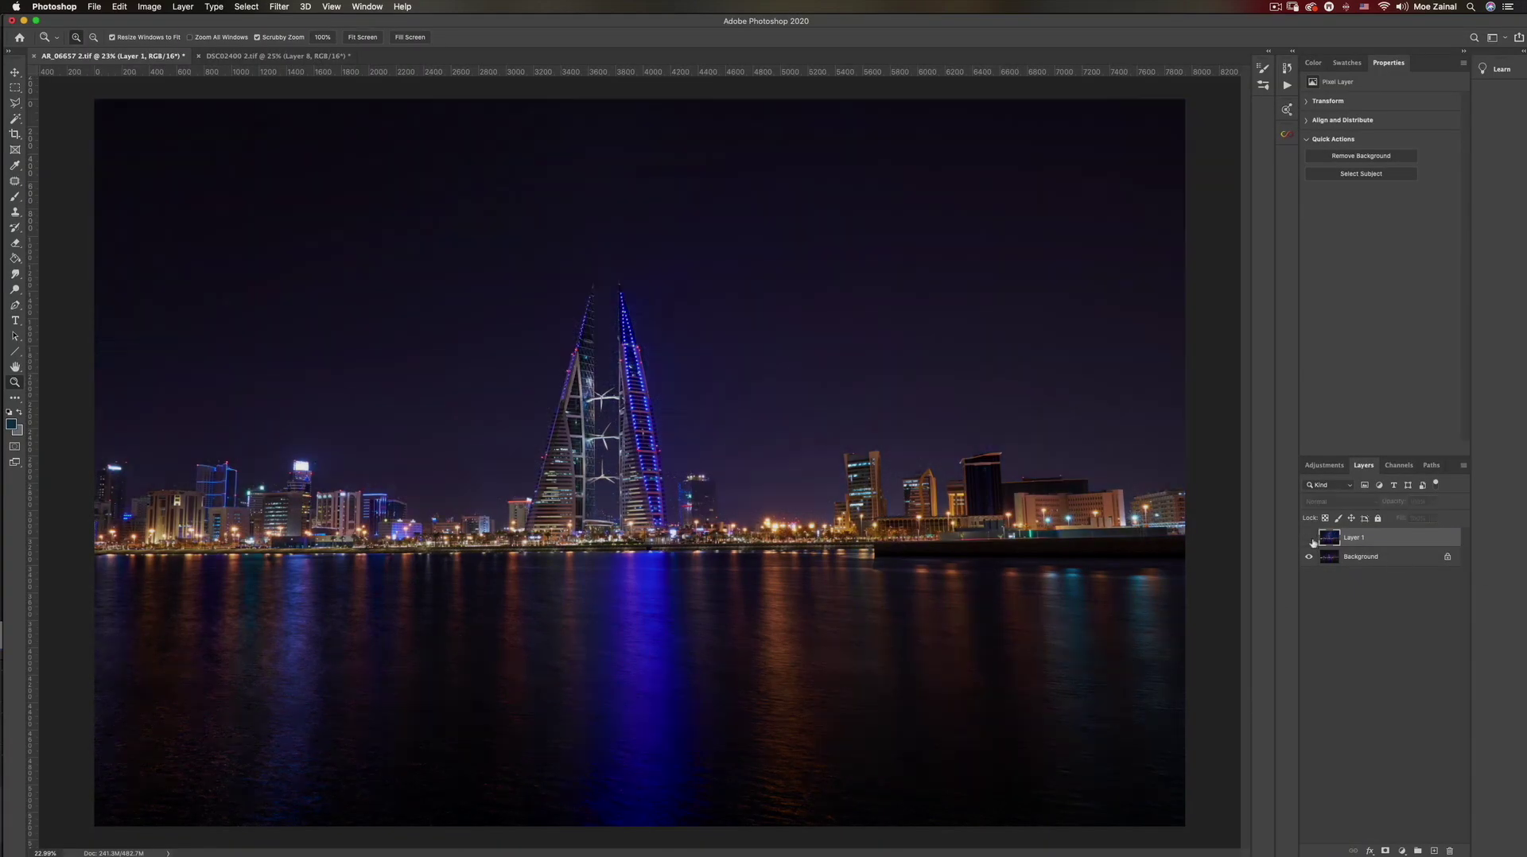
pyautogui.click(1310, 539)
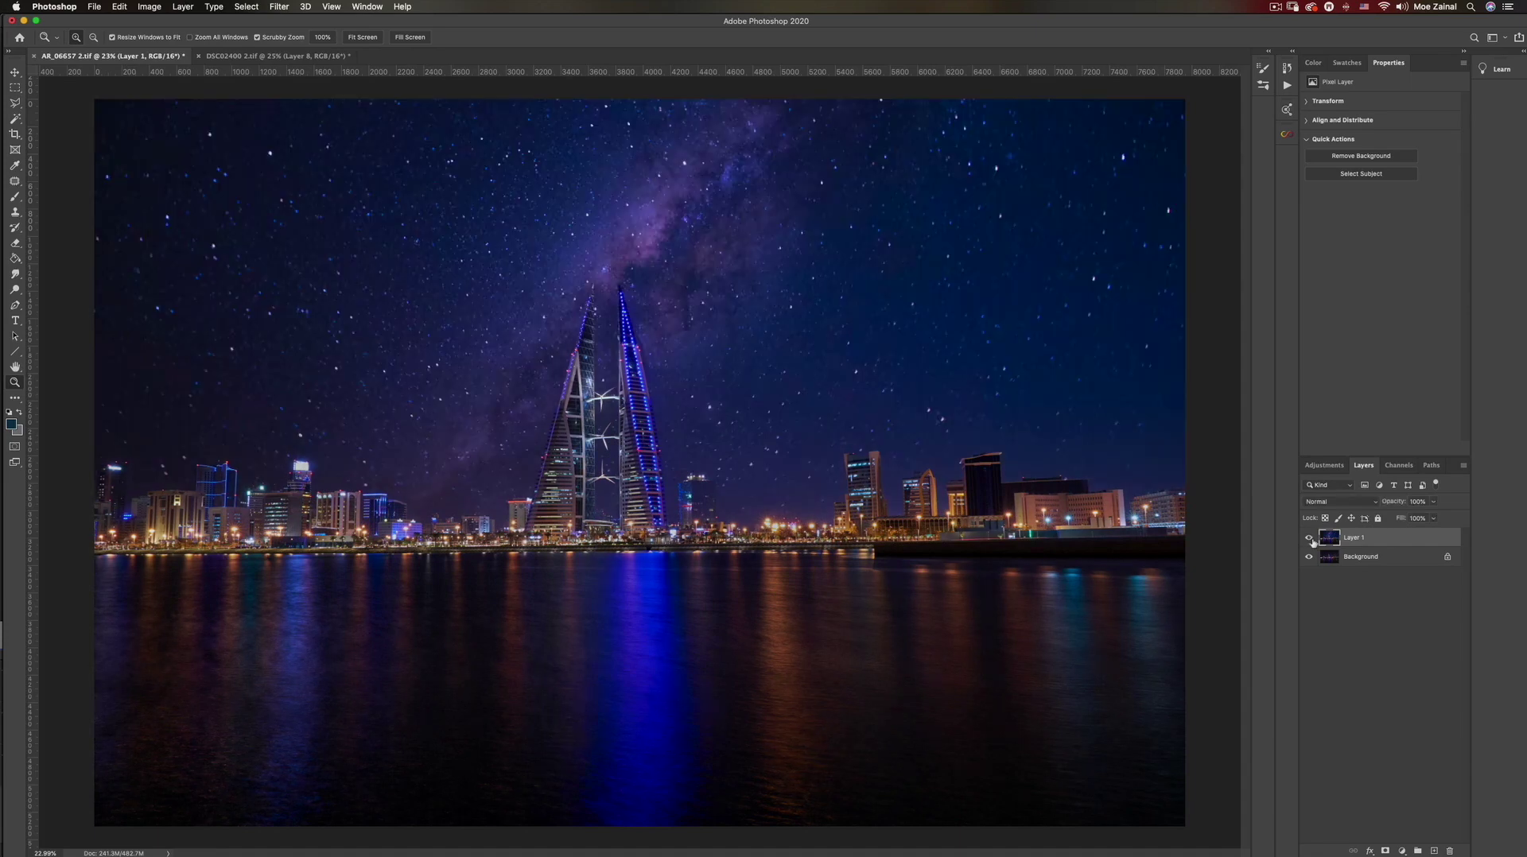
# Toggle Layer 1's visibility again, then examine up close how the galaxy sky blends along the towers and skyline edges
pyautogui.click(1310, 538)
pyautogui.click(1310, 539)
pyautogui.click(967, 519)
pyautogui.click(999, 519)
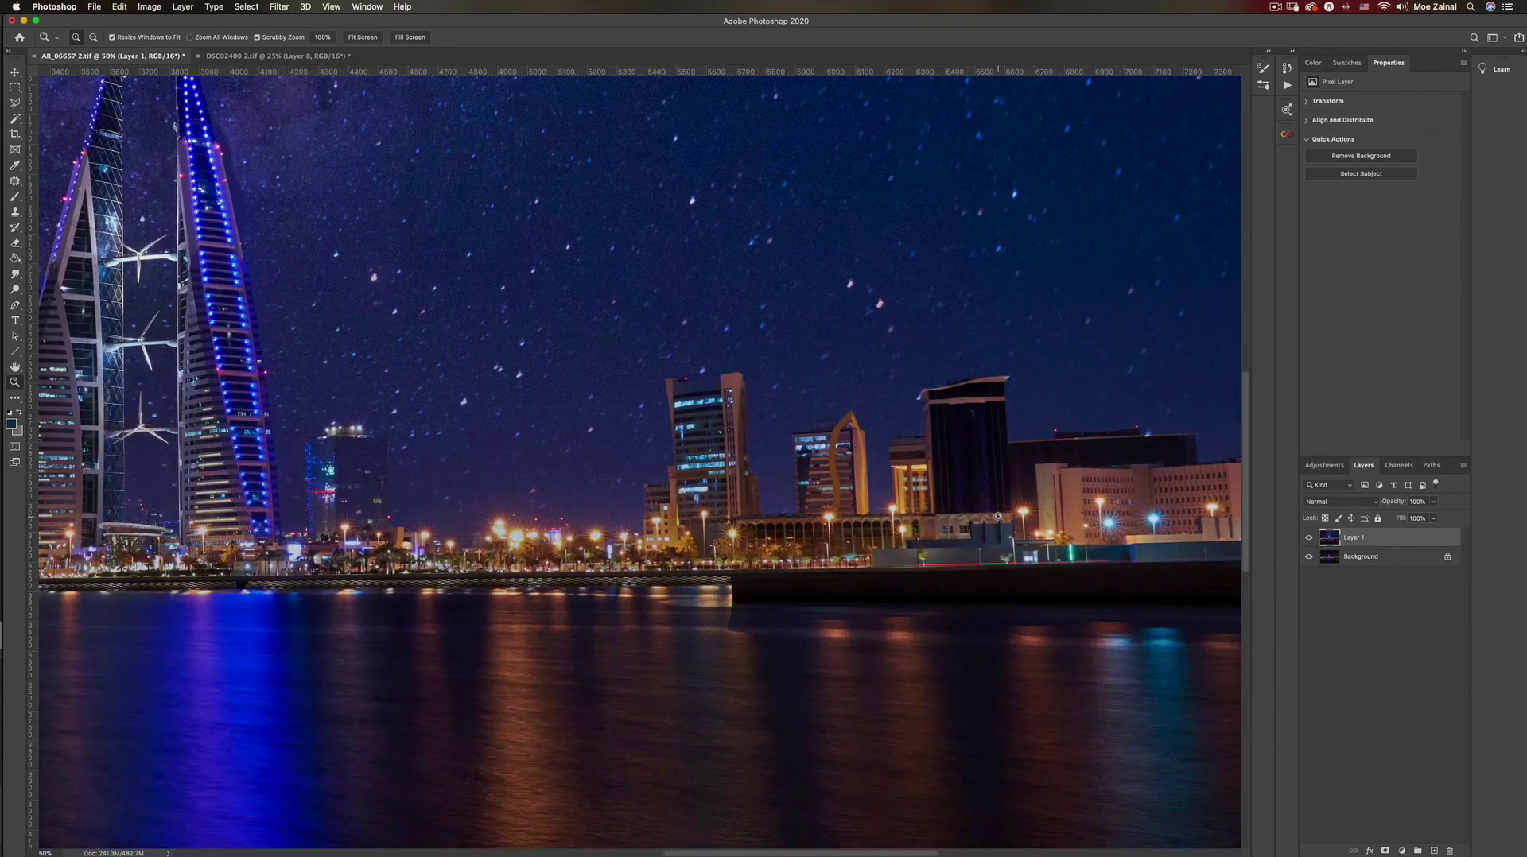
pyautogui.hscroll(-3, 998, 517)
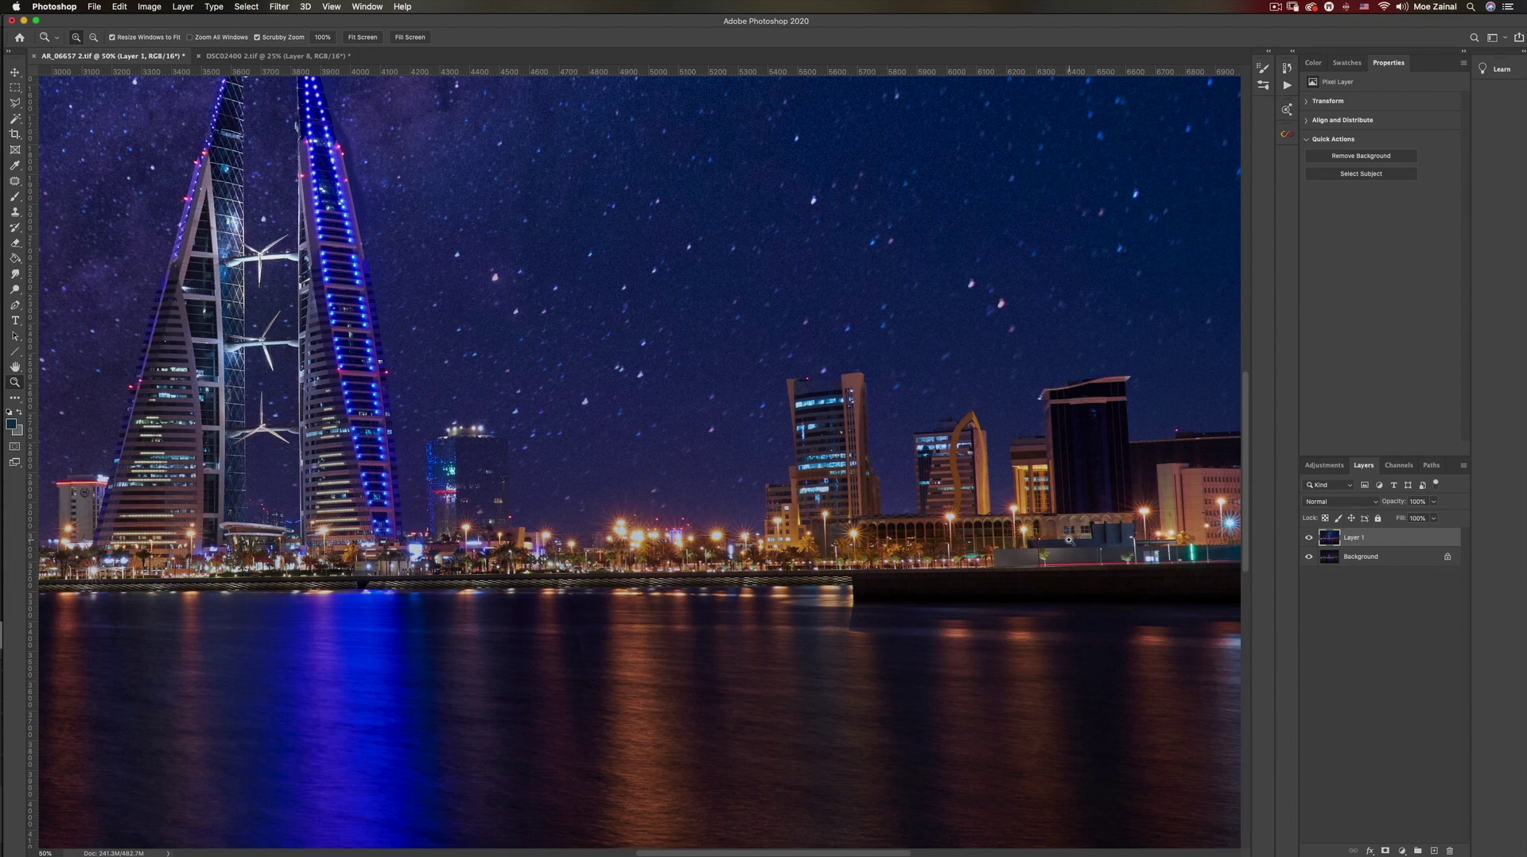
pyautogui.hscroll(-10, 911, 519)
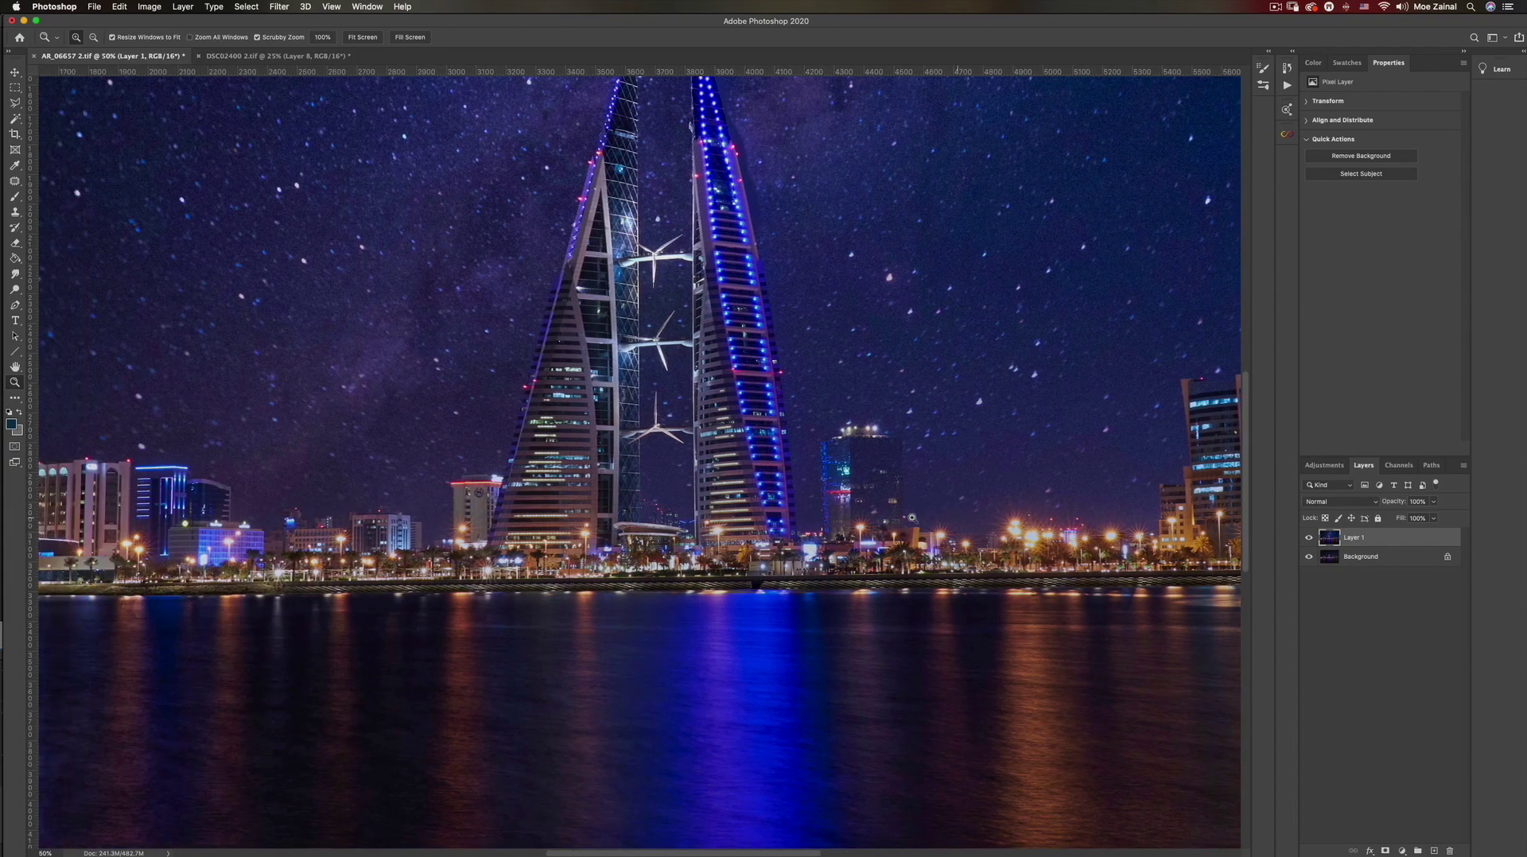
pyautogui.hscroll(-12, 910, 518)
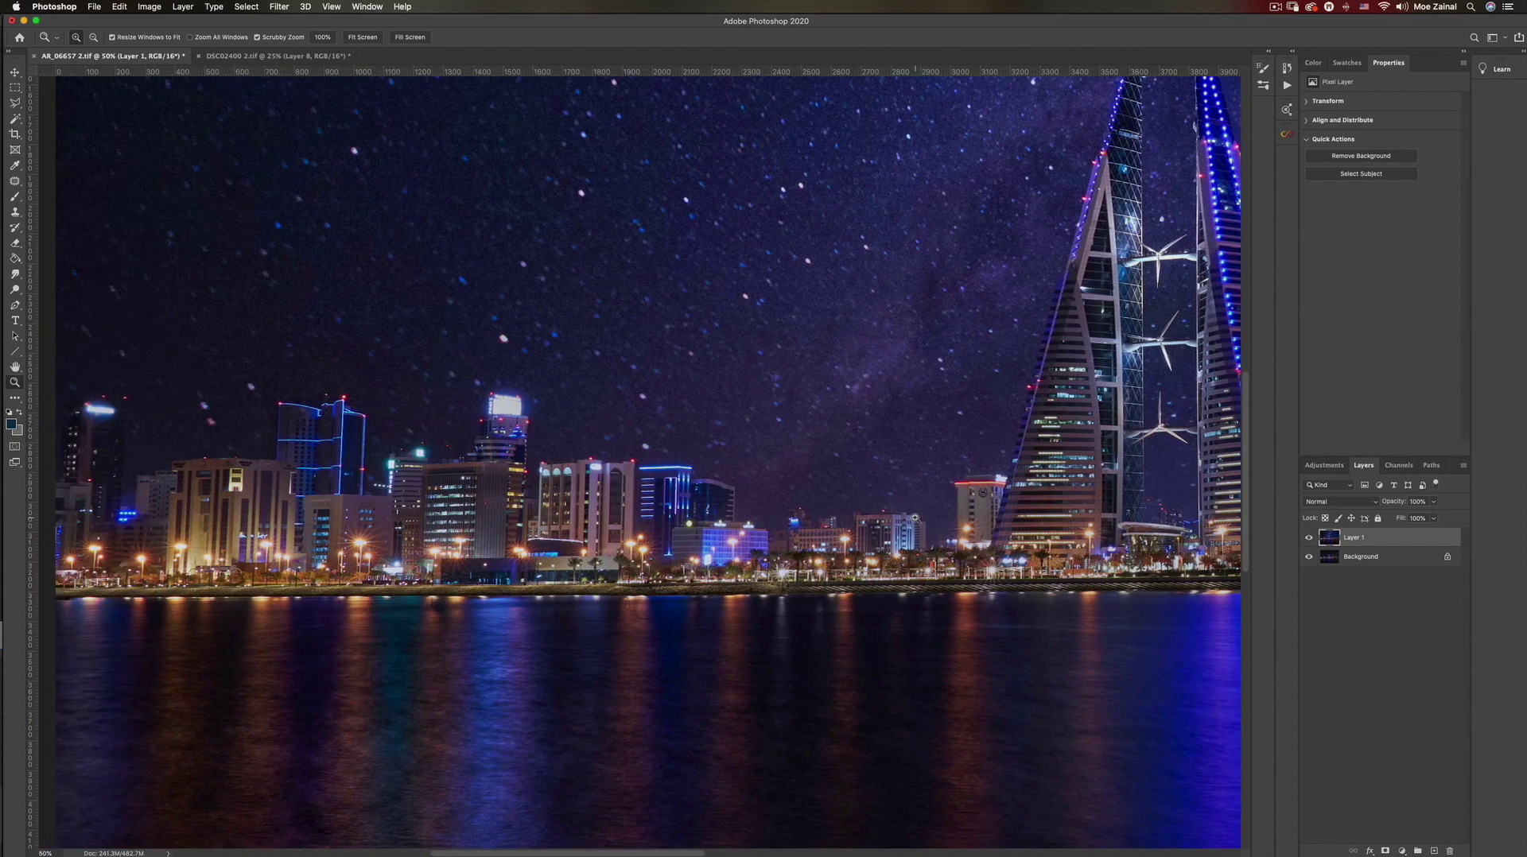
pyautogui.hscroll(-3, 915, 517)
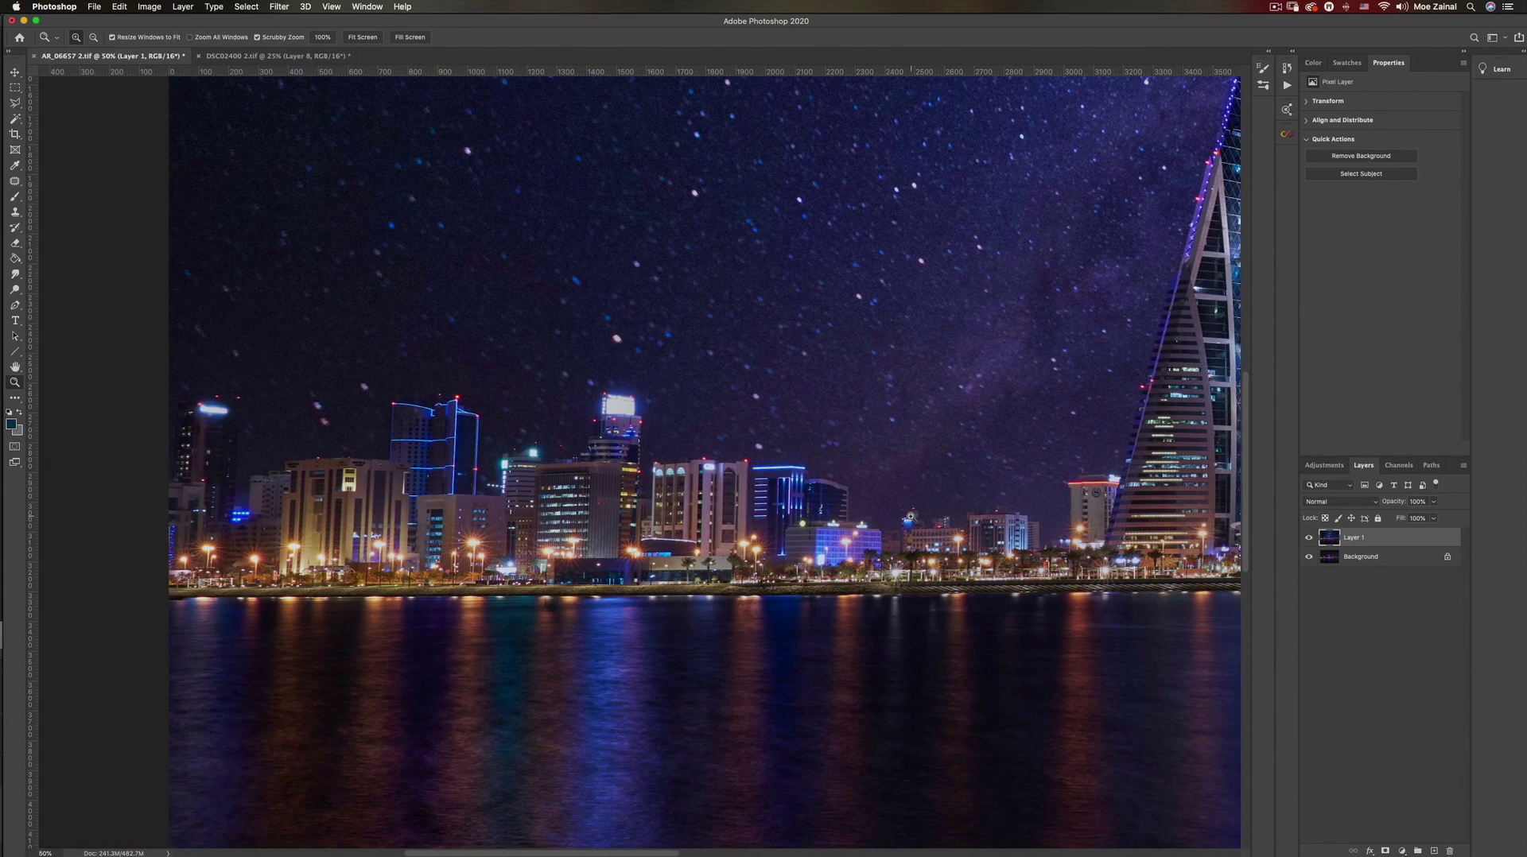
pyautogui.hscroll(1, 911, 517)
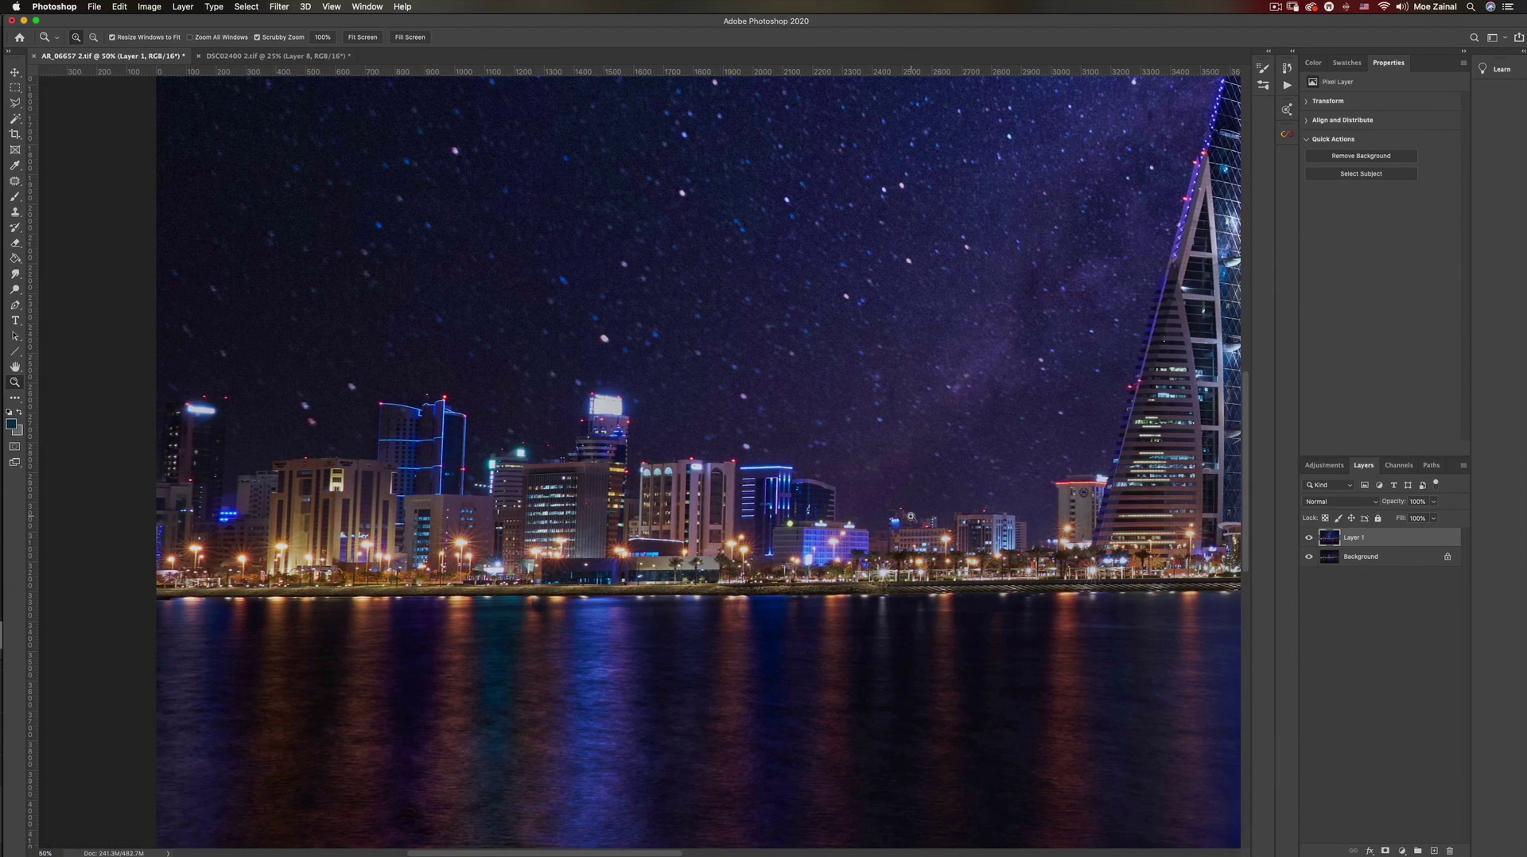
pyautogui.hscroll(10, 911, 517)
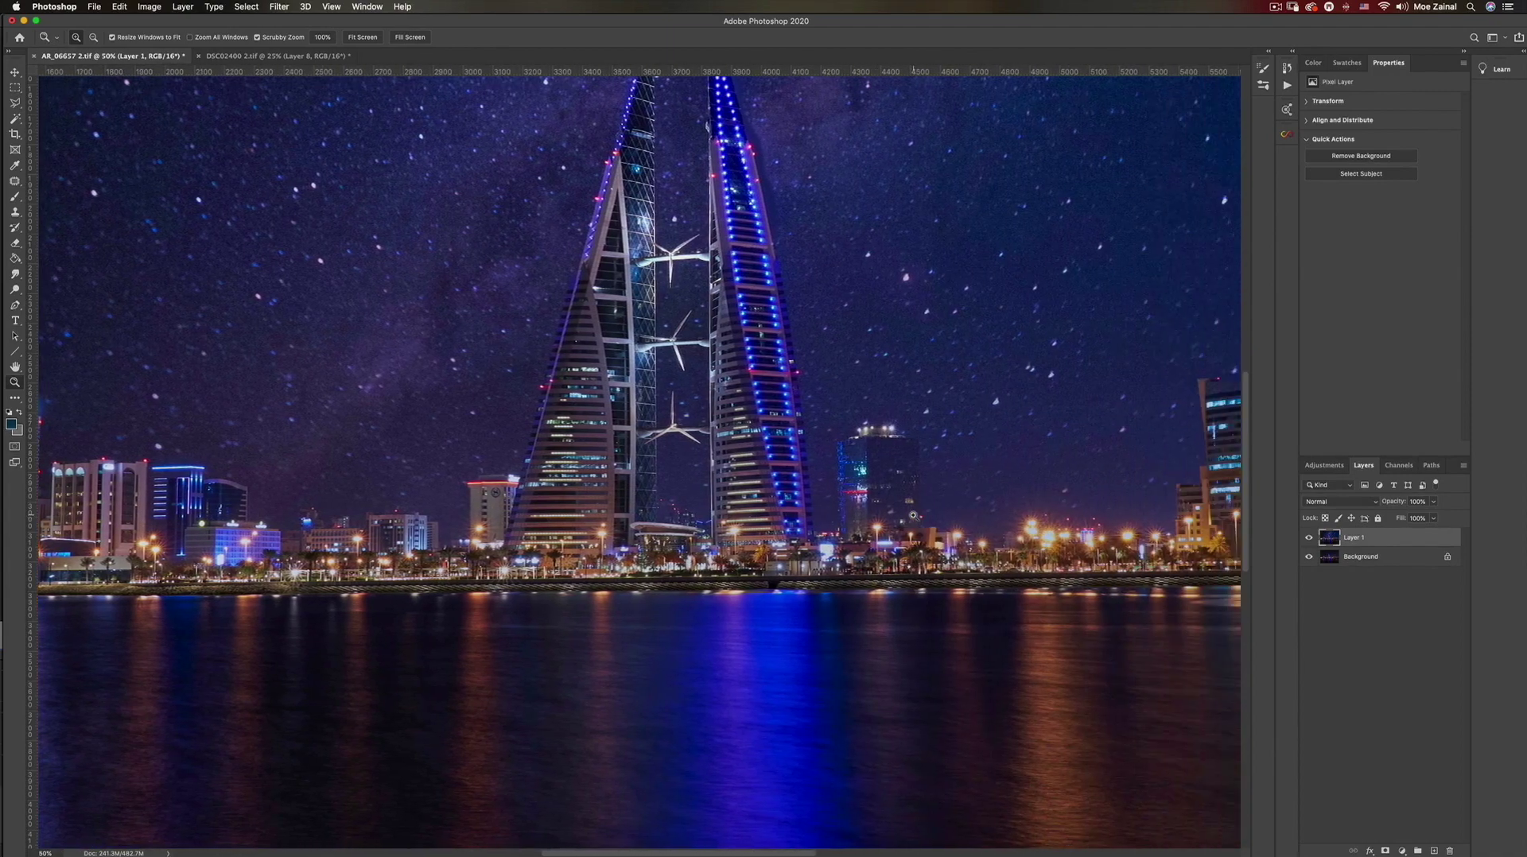
pyautogui.hscroll(5, 913, 515)
pyautogui.hscroll(-1, 914, 515)
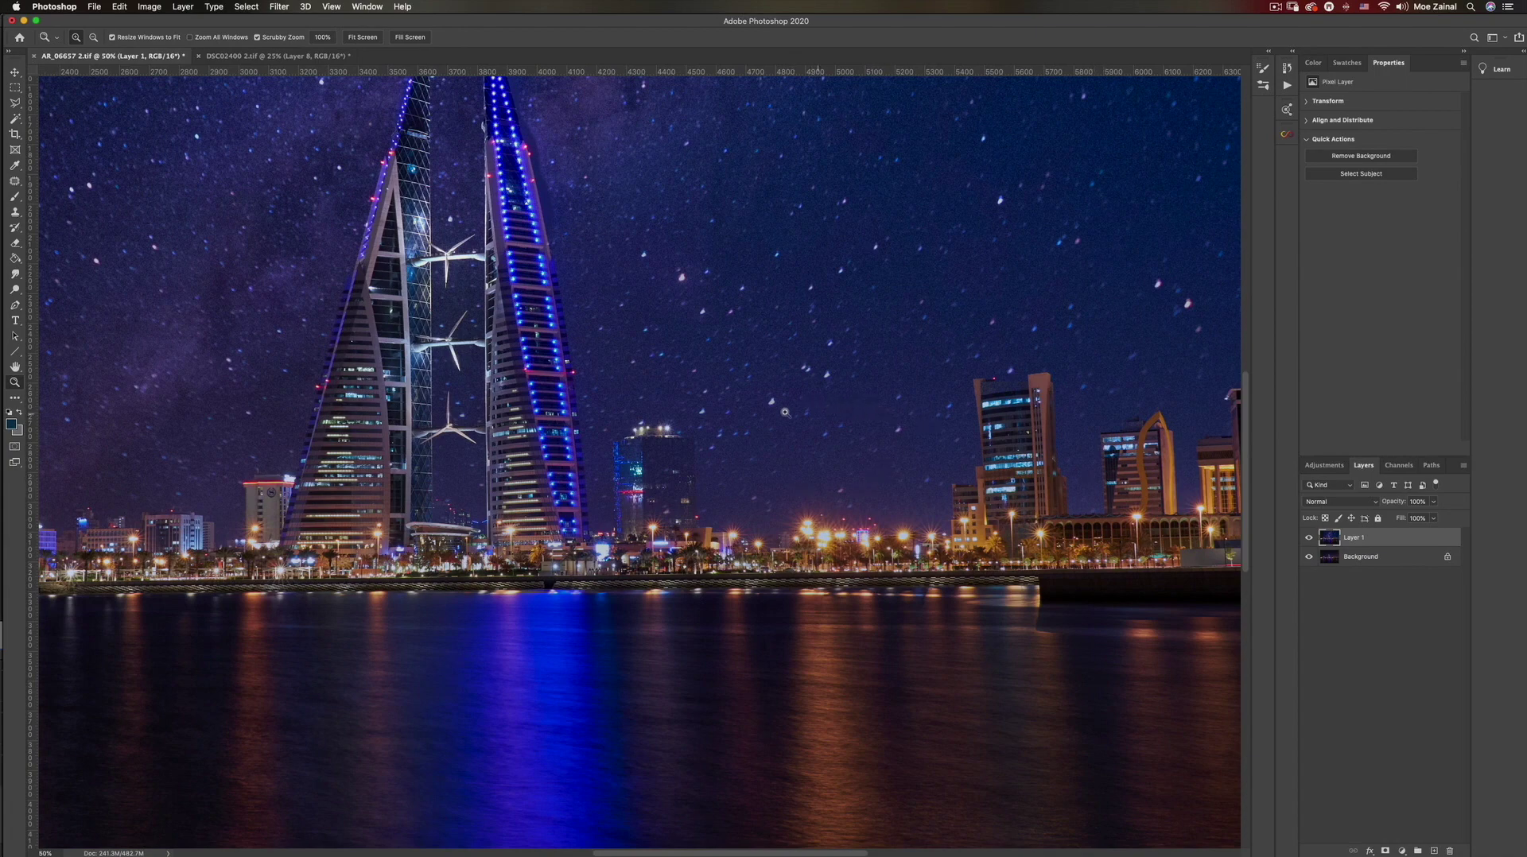
pyautogui.hscroll(-3, 873, 462)
pyautogui.hscroll(-15, 872, 463)
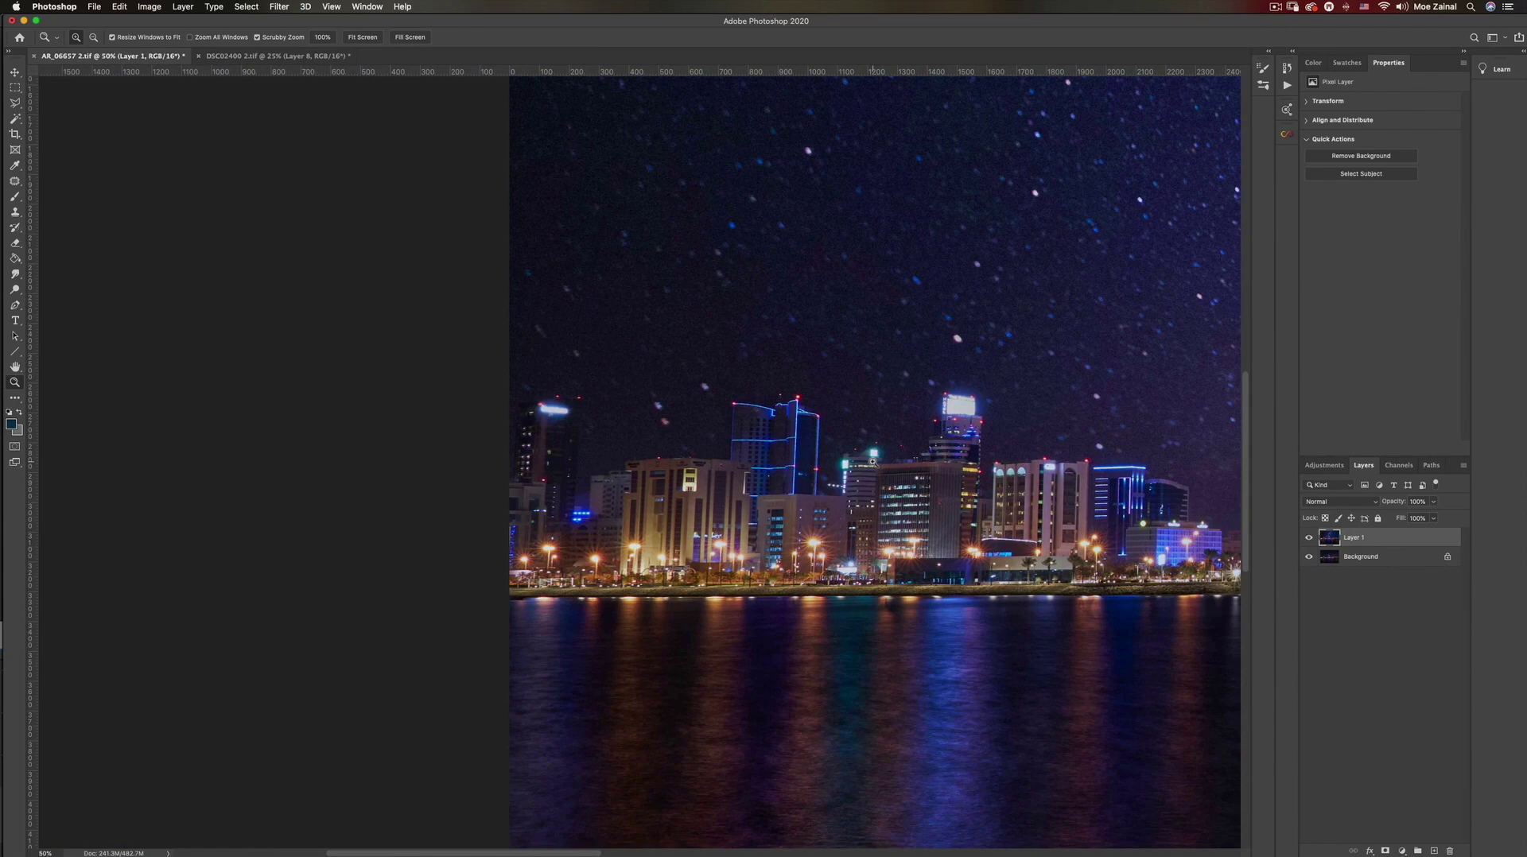
# Switch to the car photo DSC02400 2.tif, run the Luminar 4 filter on the selected layer and open AI Sky Replacement
pyautogui.click(270, 55)
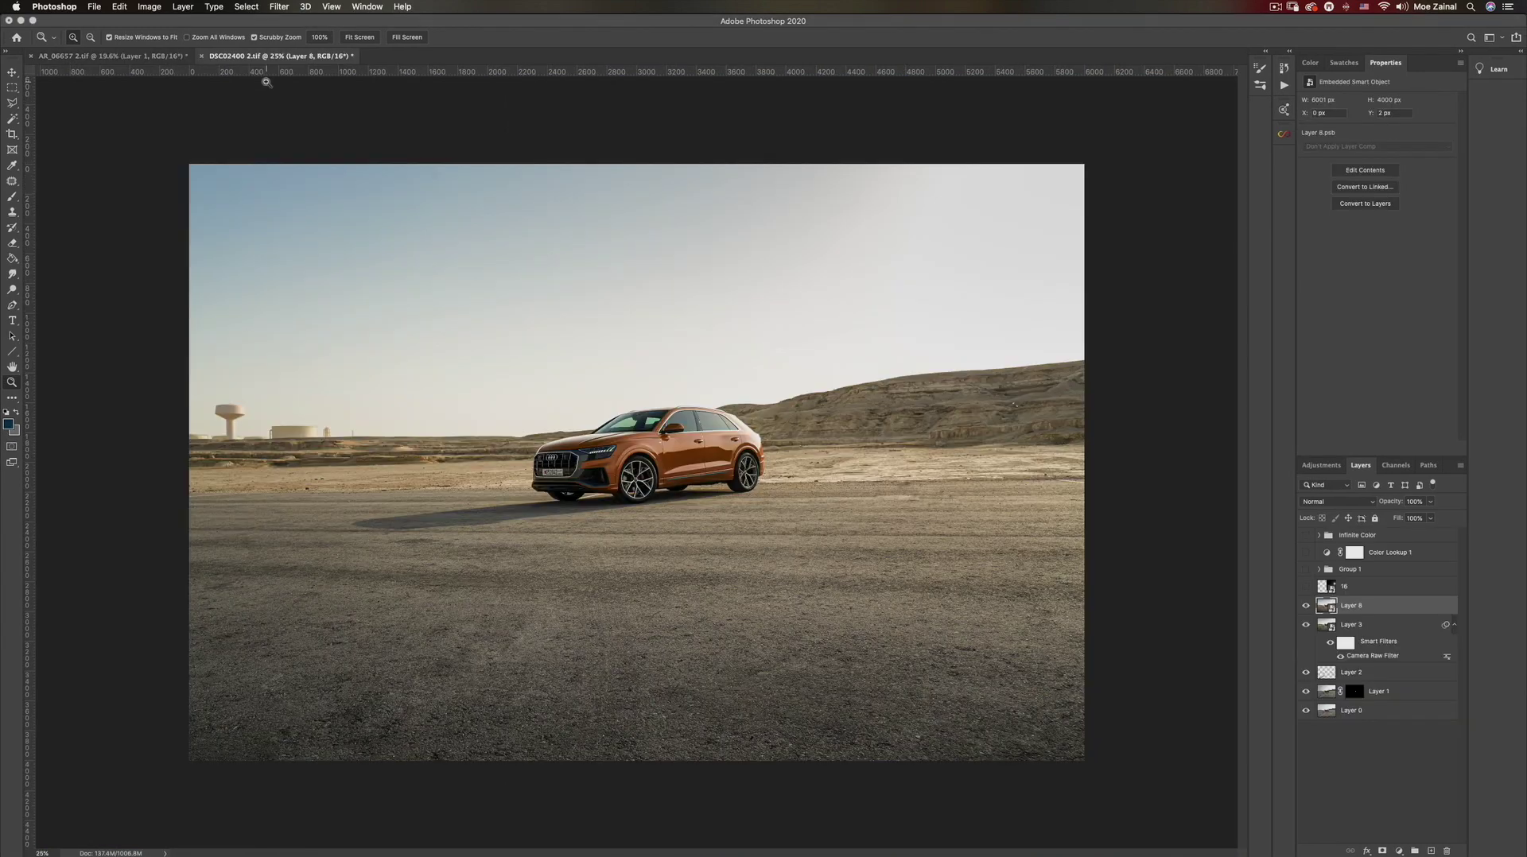
pyautogui.click(275, 7)
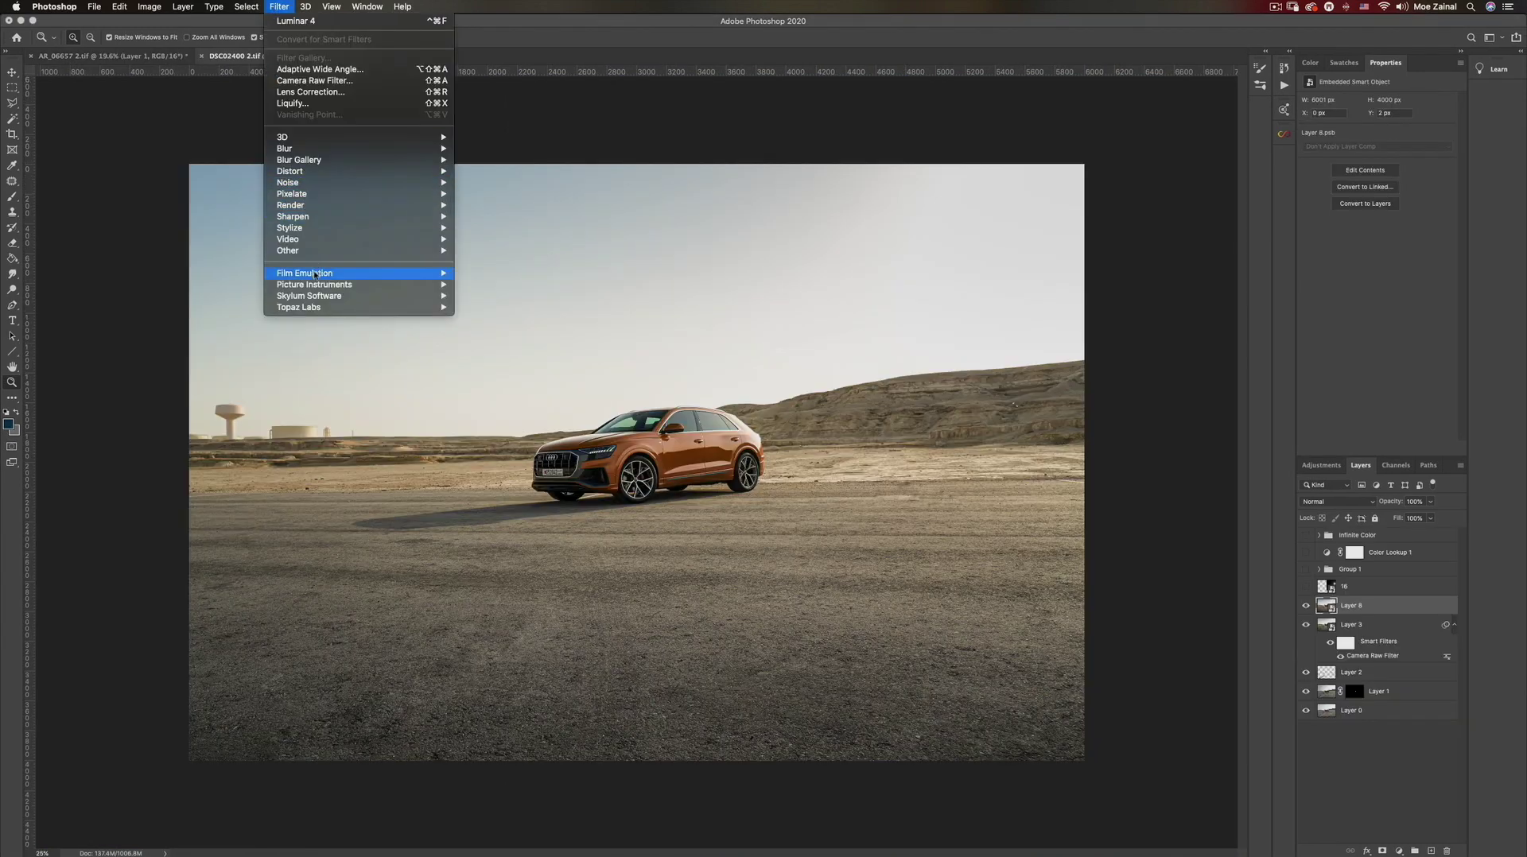
pyautogui.moveTo(397, 295)
pyautogui.click(495, 308)
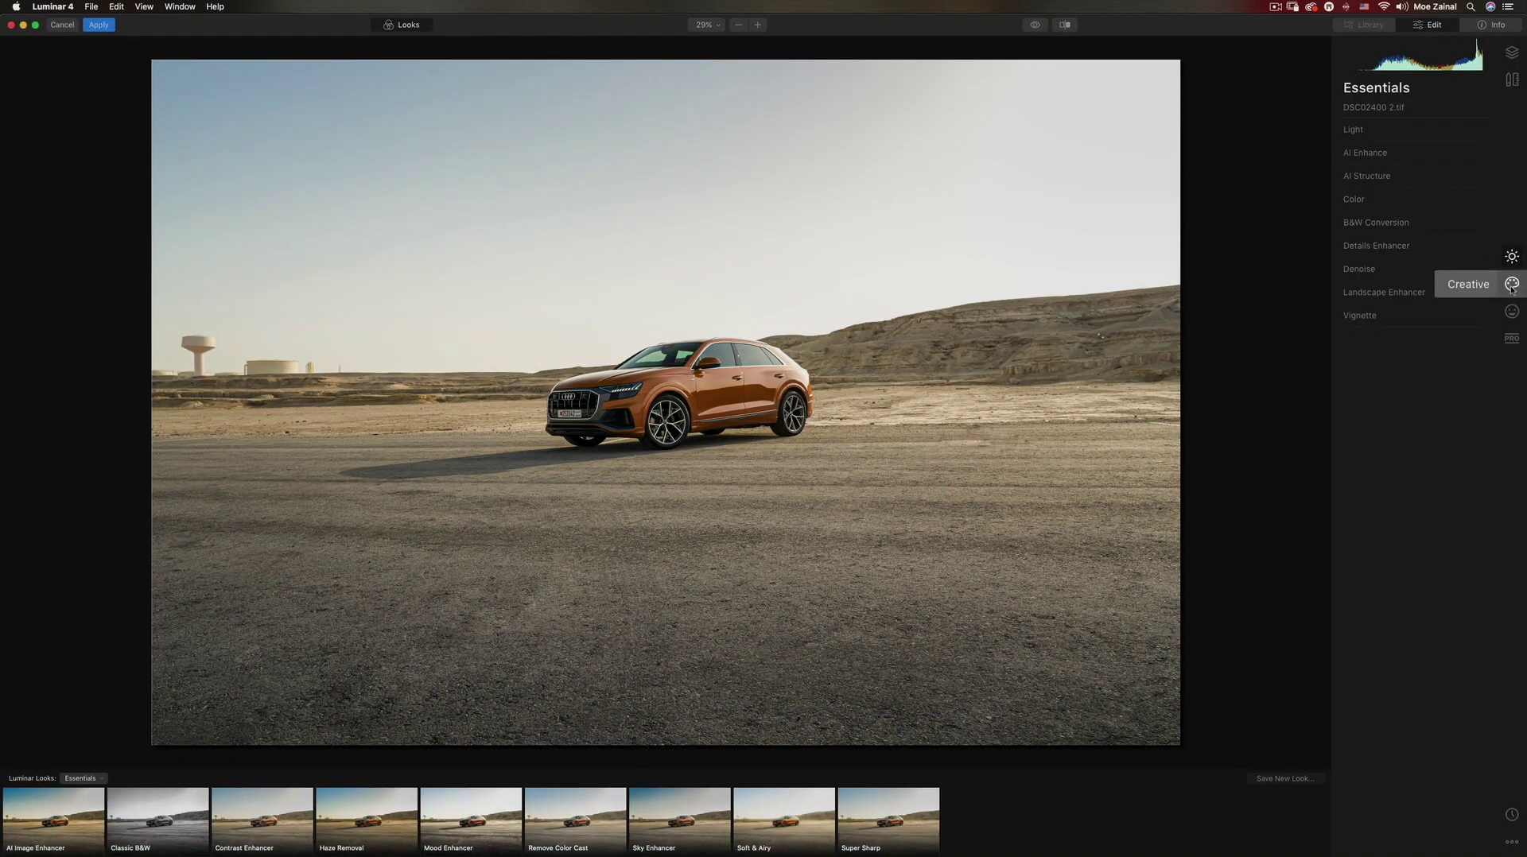
pyautogui.click(1513, 287)
pyautogui.click(1404, 134)
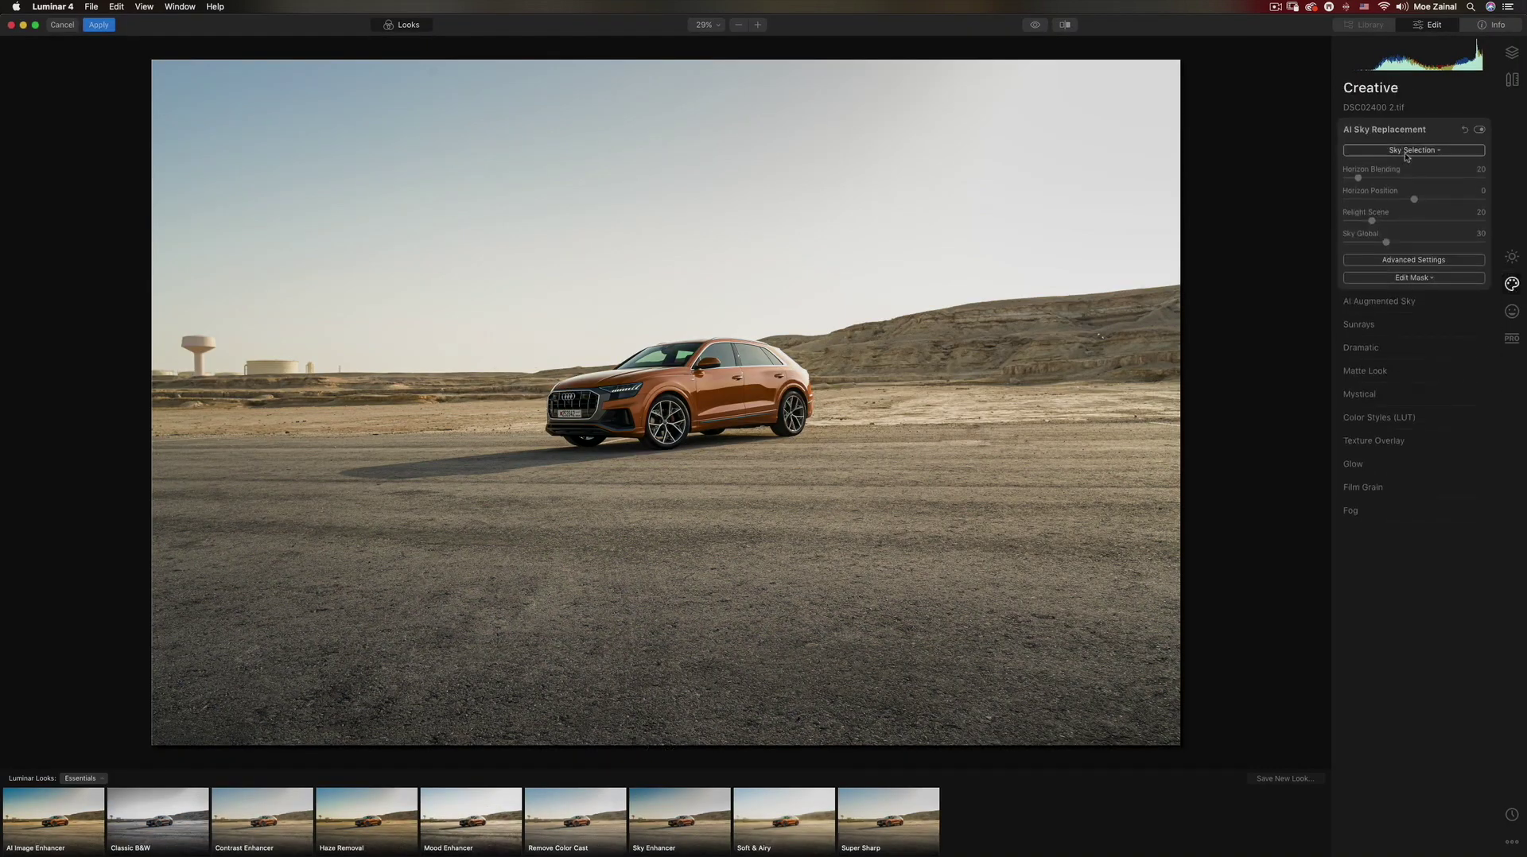
# Try the Dramatic Sky 1 and Dramatic Sky 2 replacements on the car photo
pyautogui.click(1408, 151)
pyautogui.click(1408, 156)
pyautogui.click(1438, 151)
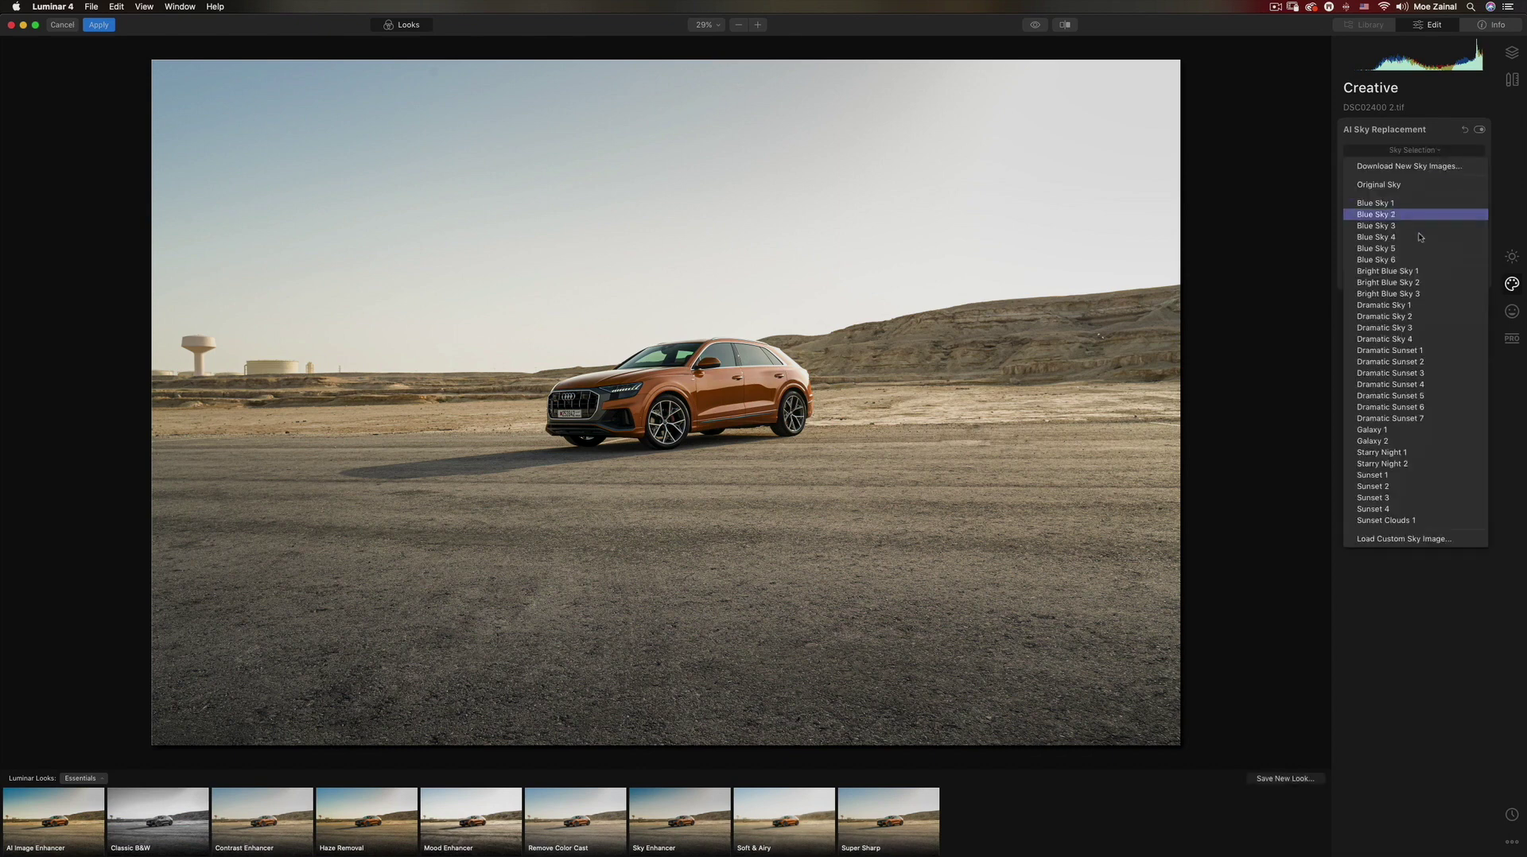
pyautogui.click(1422, 308)
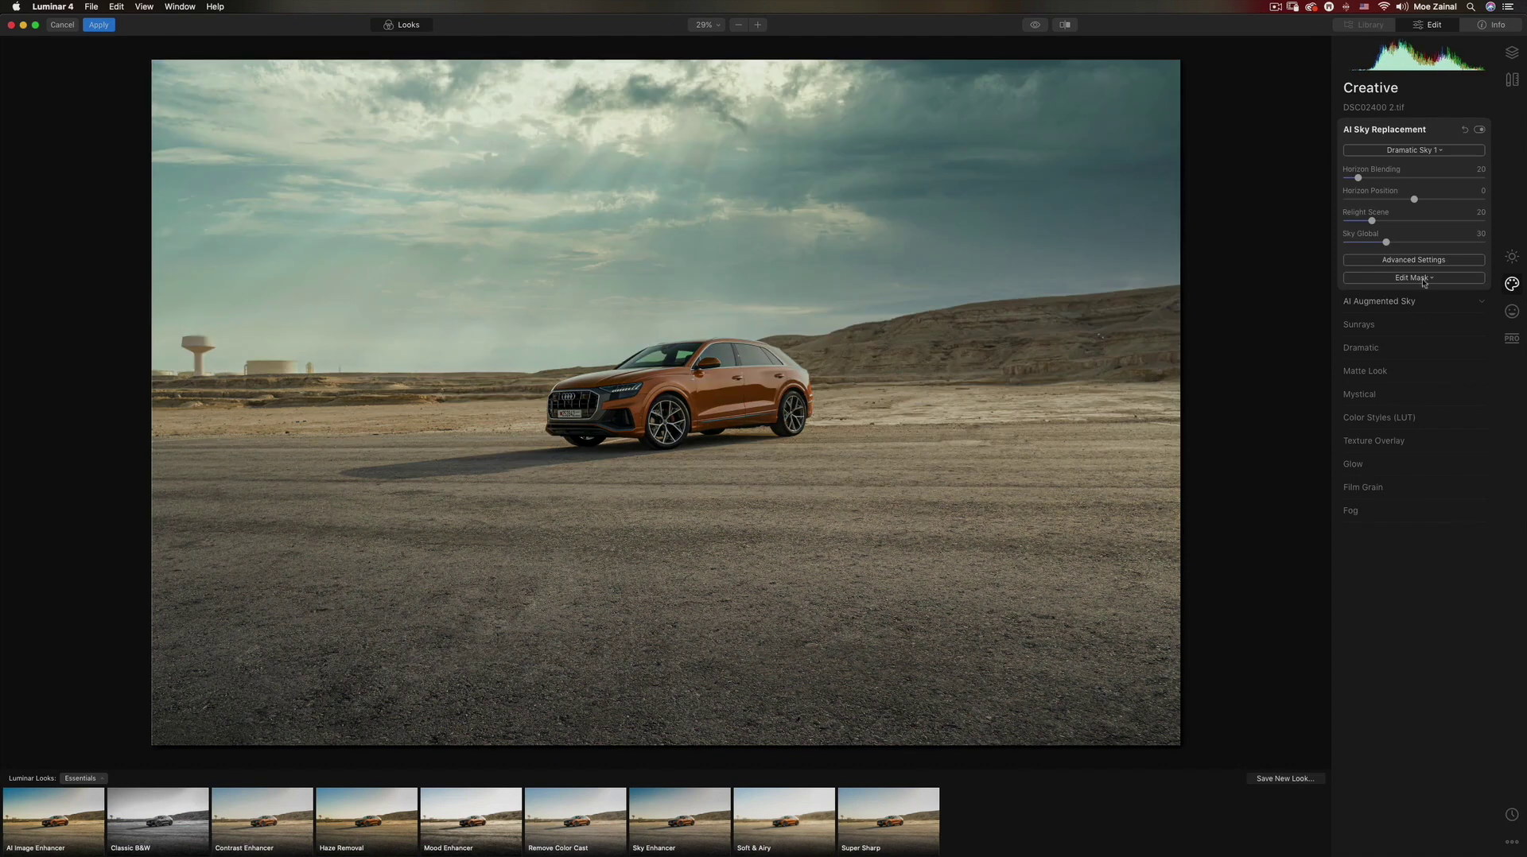
pyautogui.click(1422, 149)
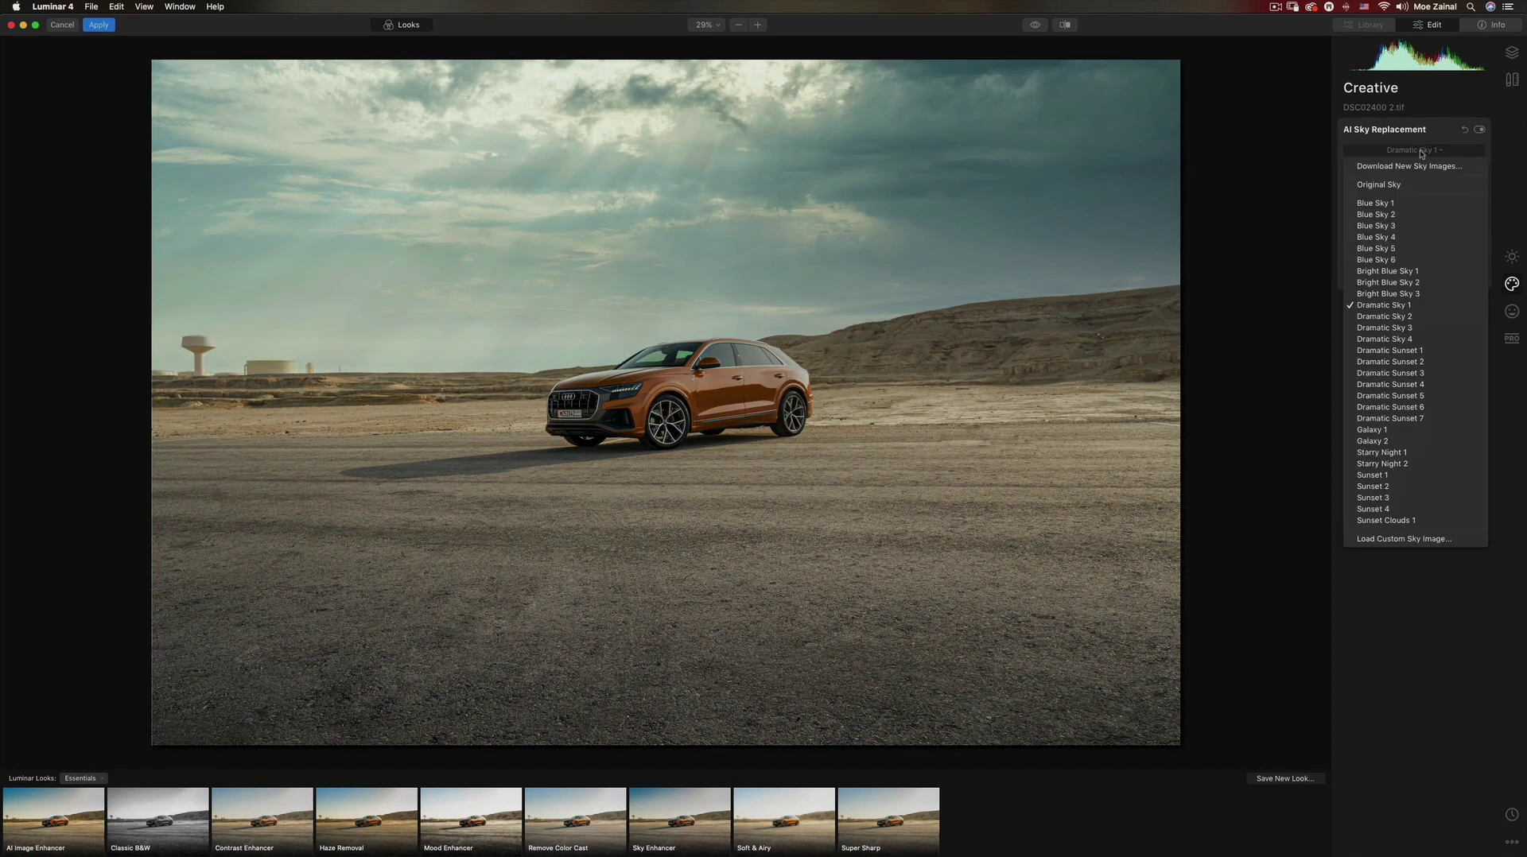
pyautogui.click(1399, 316)
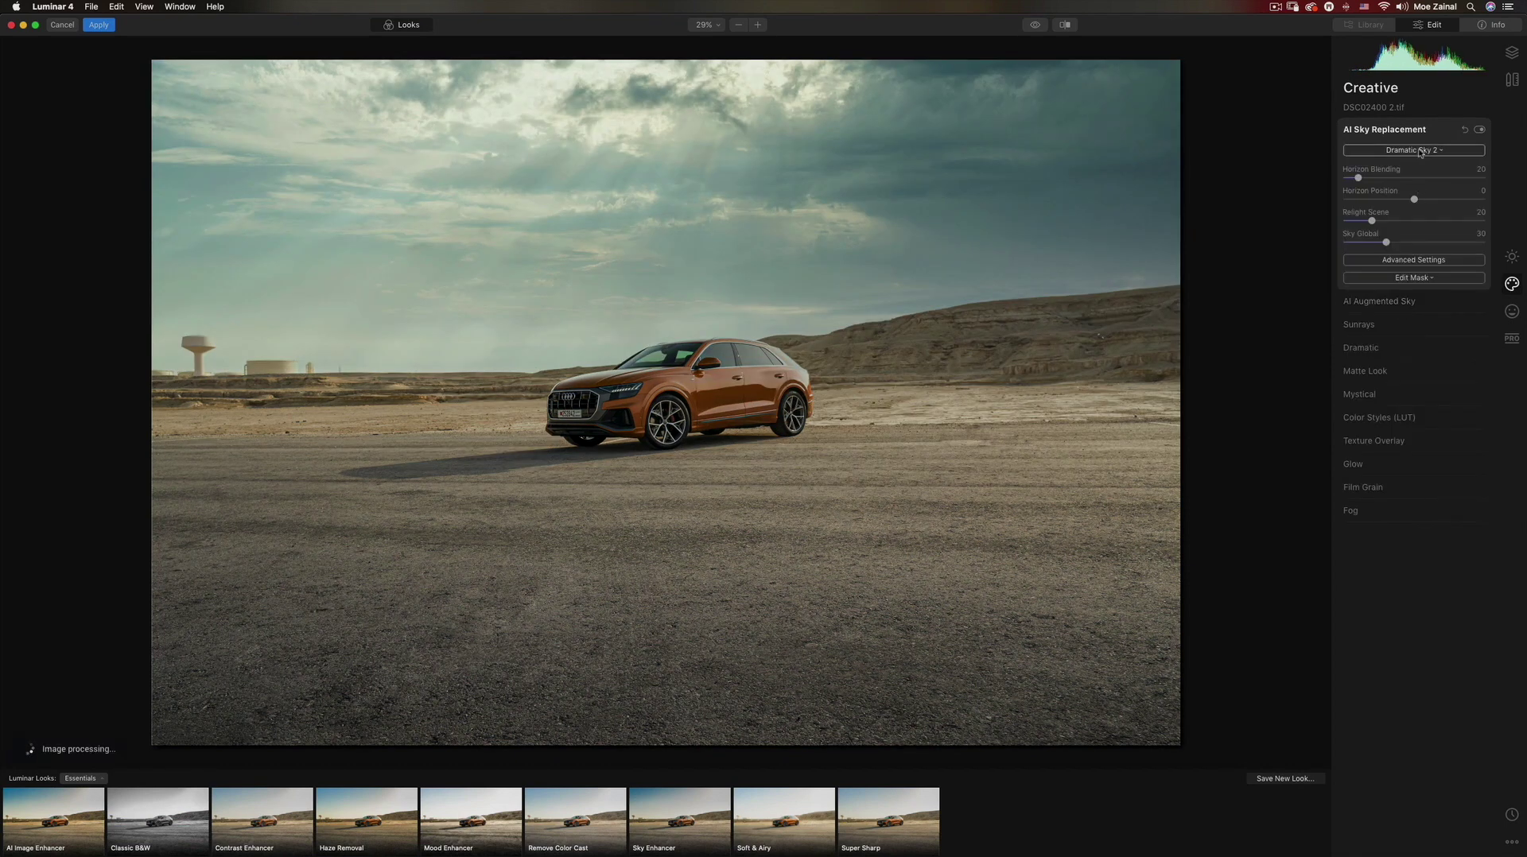
# Try the Dramatic Sunset 2, Dramatic Sunset 7 and Sunset 2 skies behind the car
pyautogui.click(1422, 150)
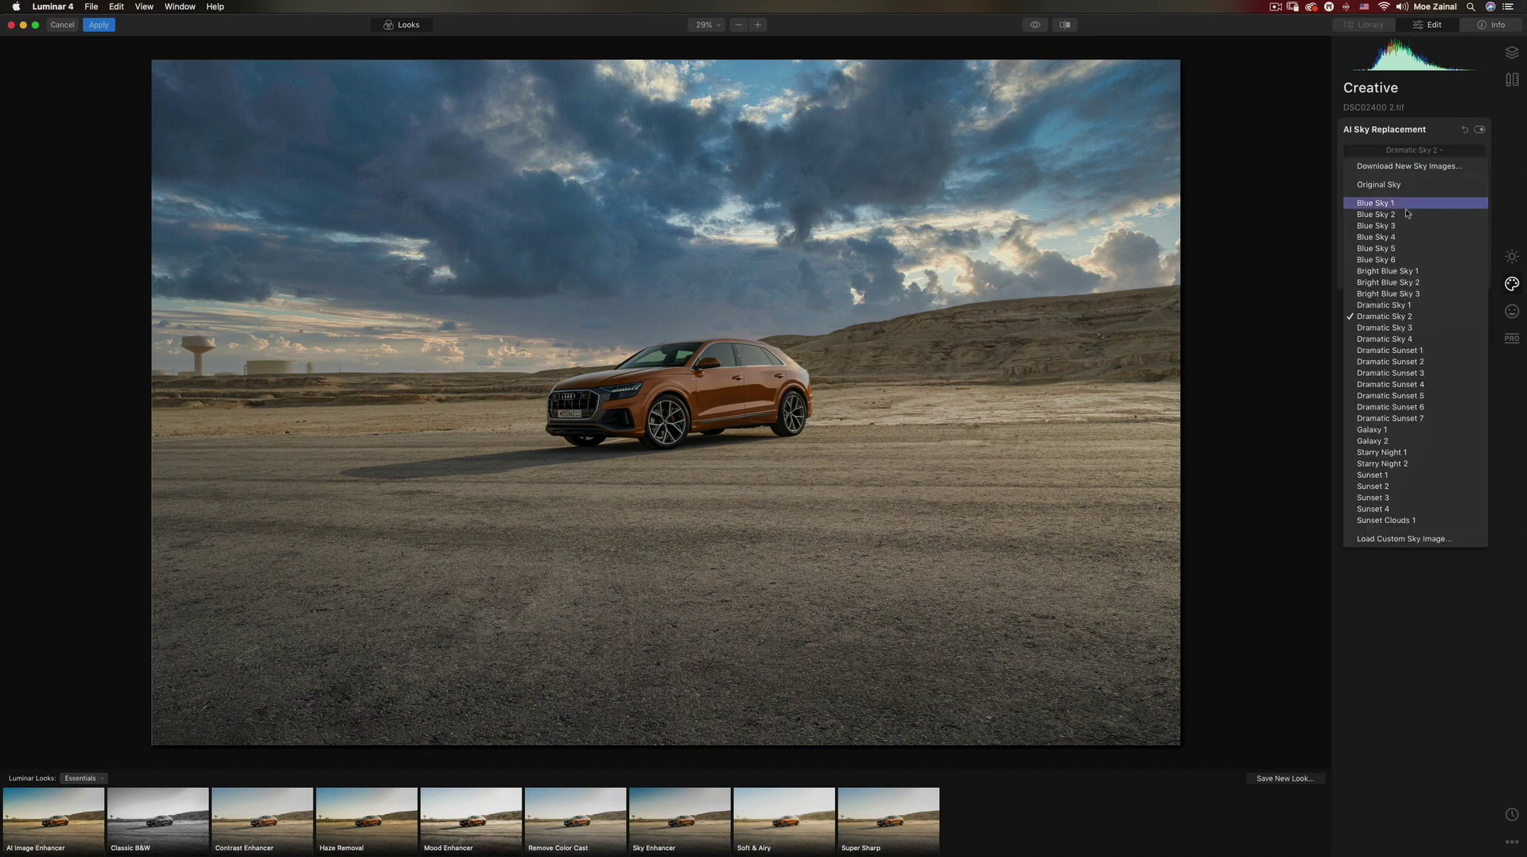
pyautogui.click(1398, 362)
pyautogui.click(1421, 150)
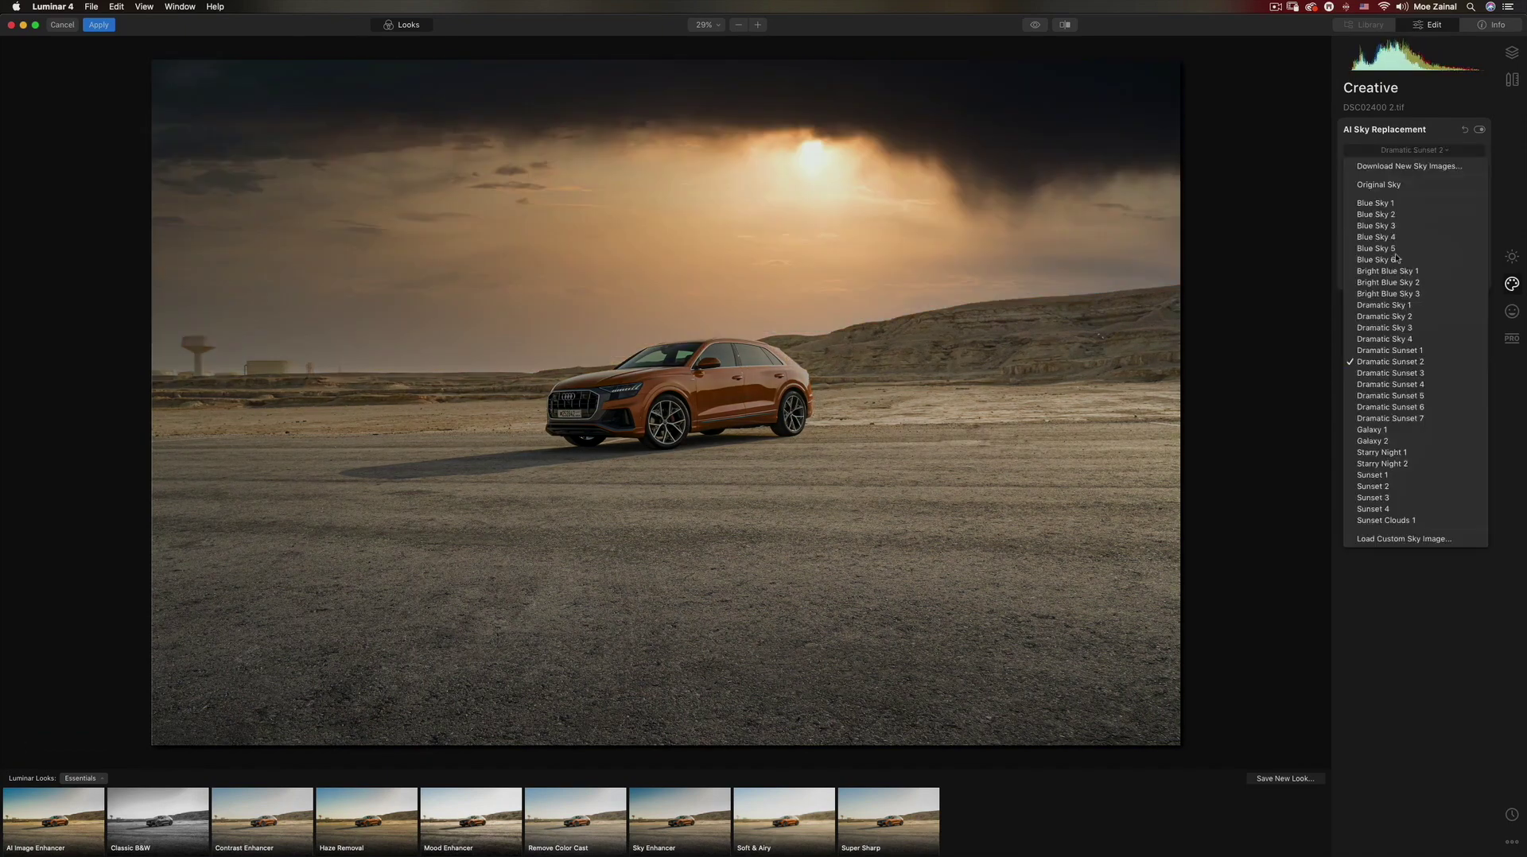
pyautogui.click(1442, 411)
pyautogui.click(1421, 149)
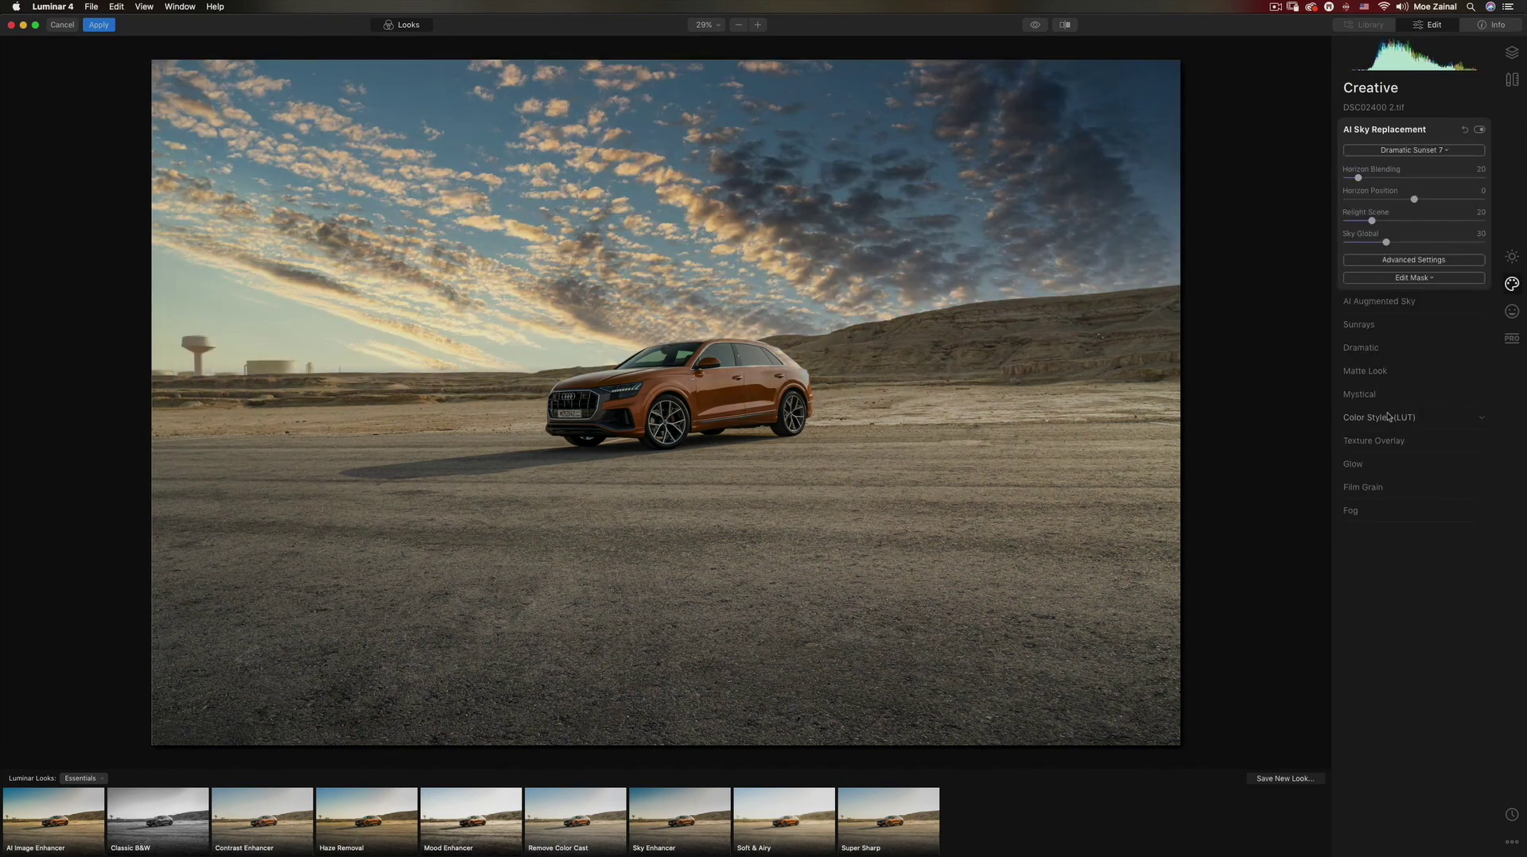
pyautogui.click(1449, 157)
pyautogui.click(1422, 150)
pyautogui.click(1449, 157)
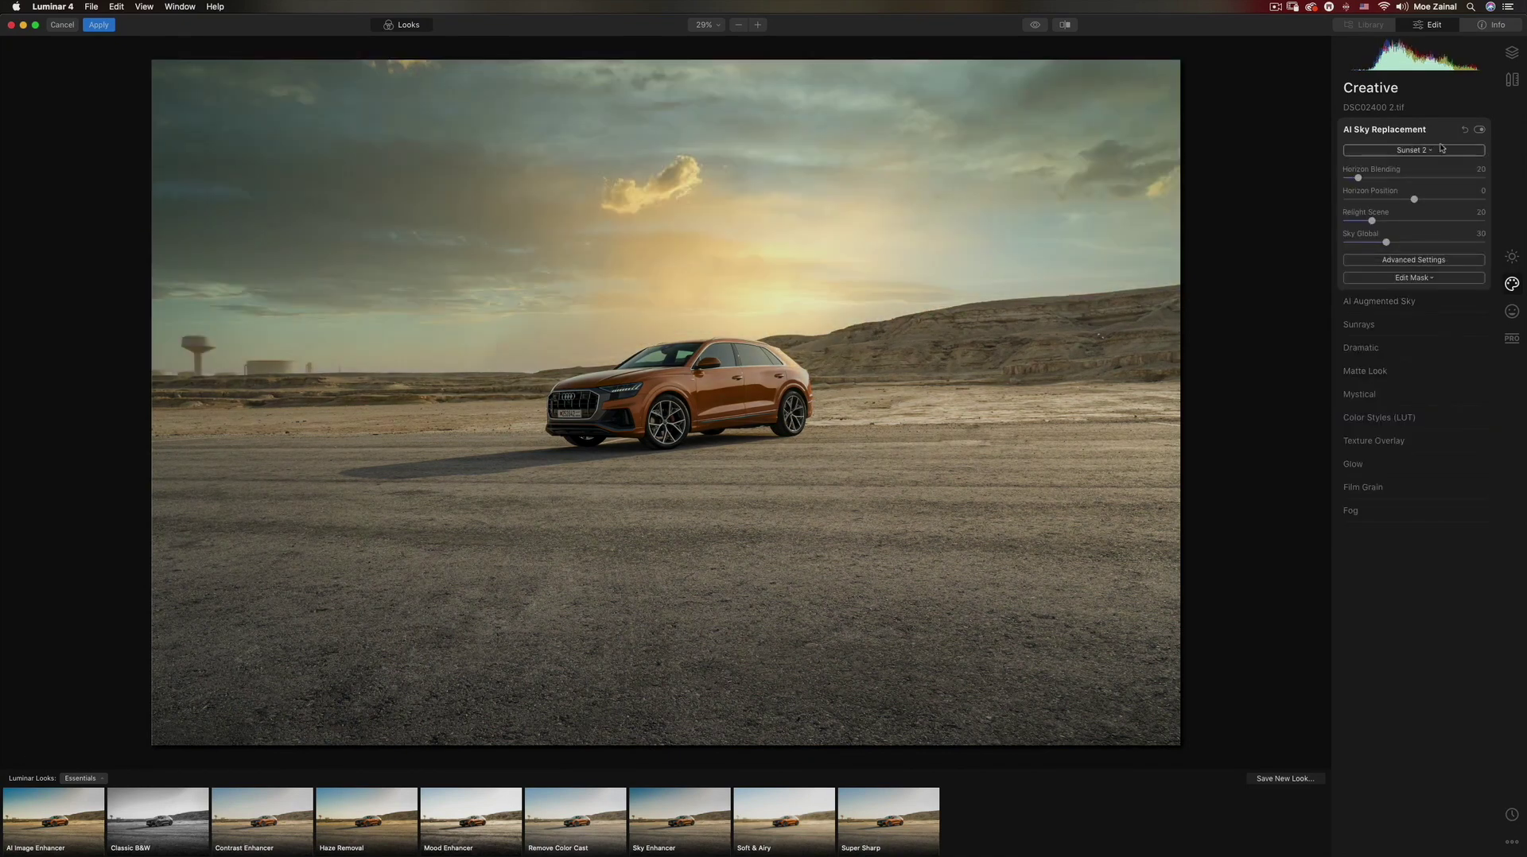
# Choose the Sunset 4 sky and set Horizon Blending to 104, Relight Scene to about 9 and Sky Global to 48
pyautogui.click(1421, 149)
pyautogui.click(1449, 157)
pyautogui.click(1413, 259)
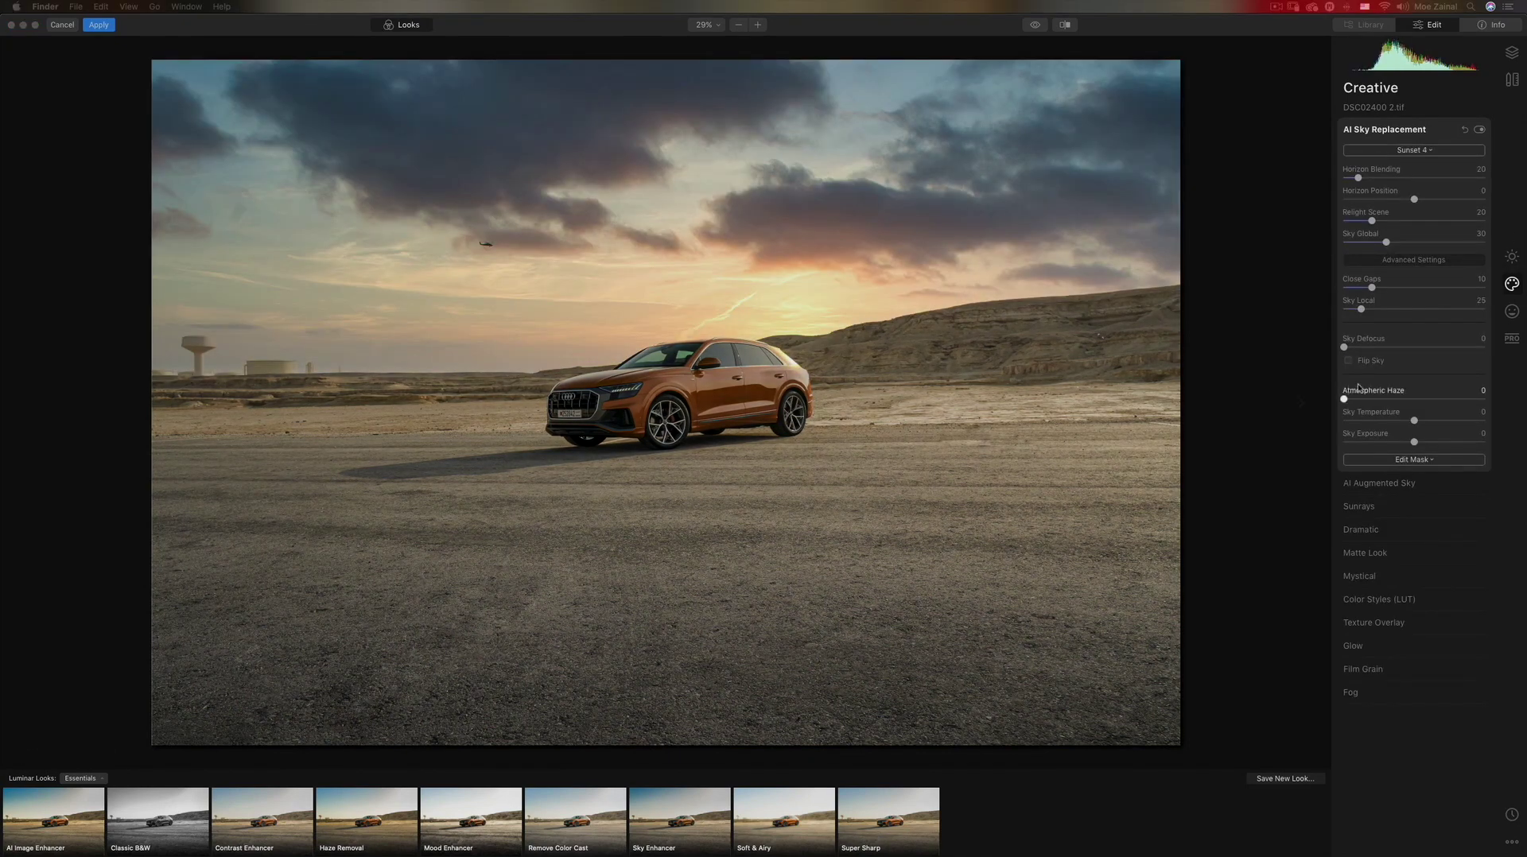
pyautogui.moveTo(1360, 179); pyautogui.dragTo(1422, 181)
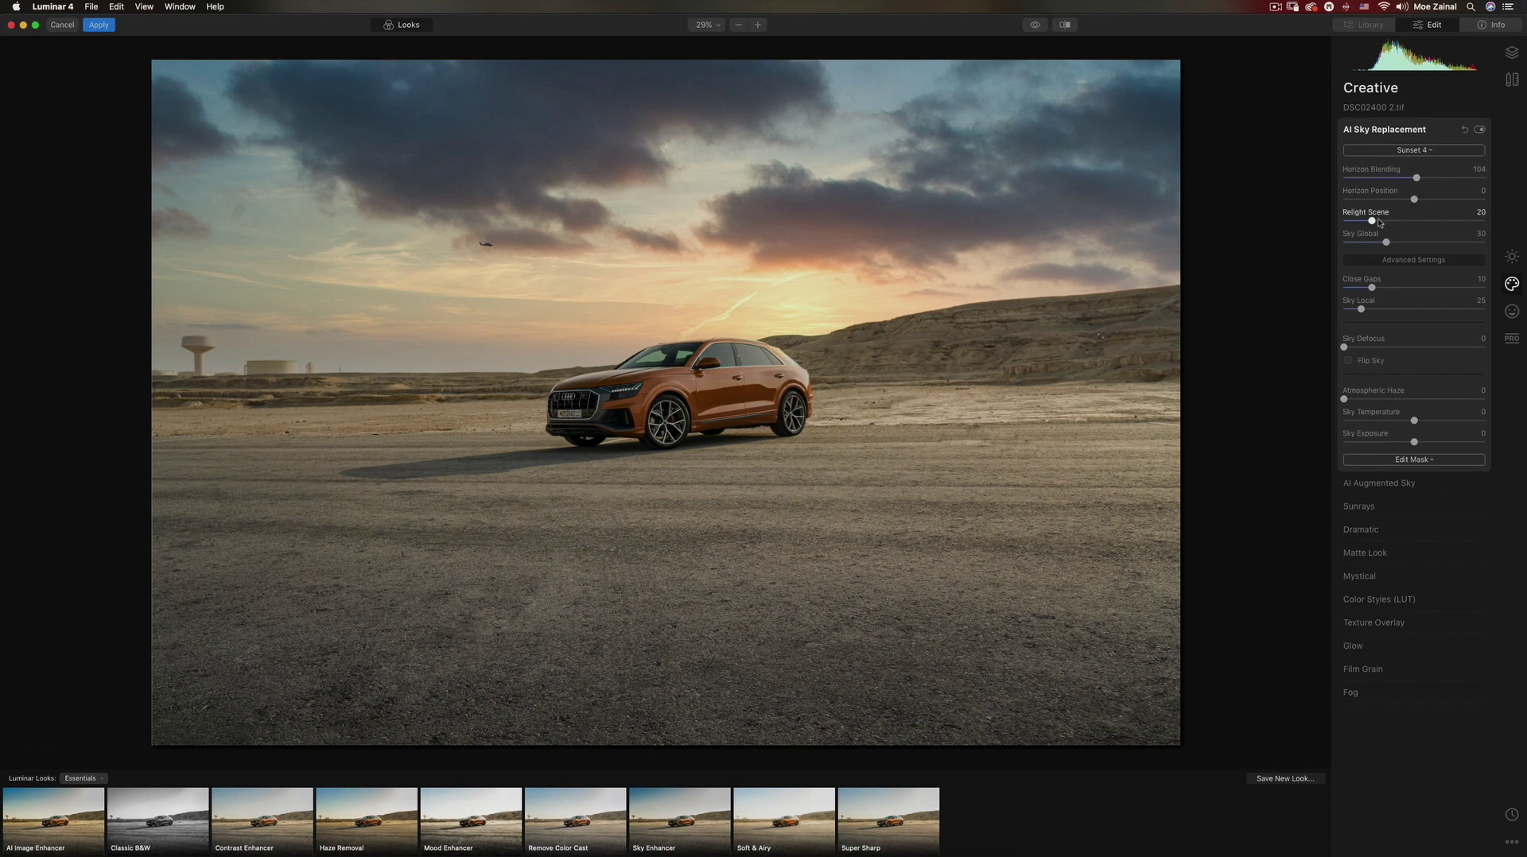
pyautogui.moveTo(1374, 222); pyautogui.dragTo(1417, 242)
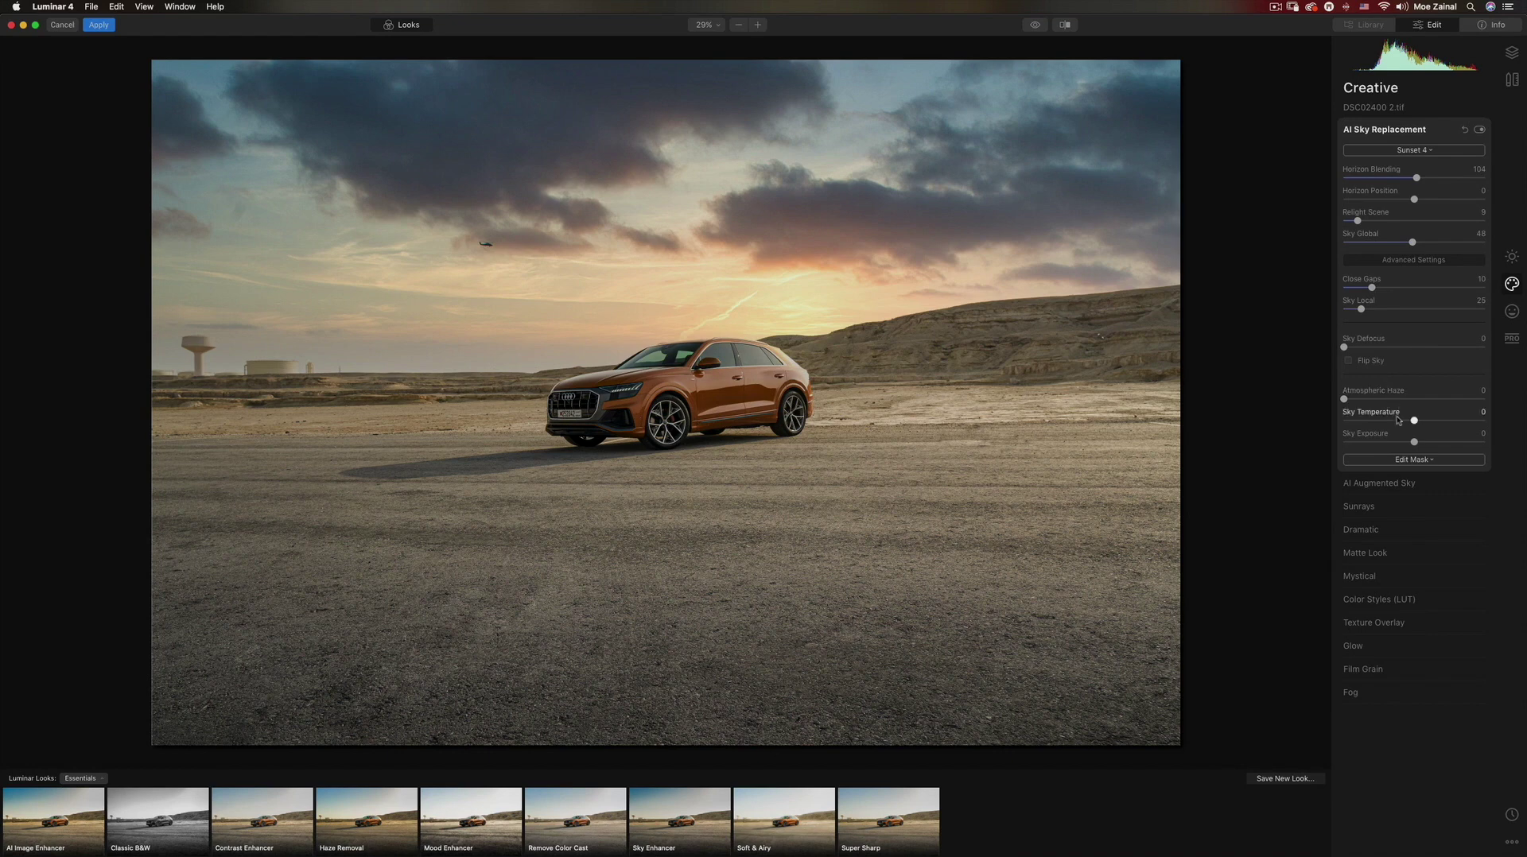
# Set Sky Temperature to 30, lower Sky Exposure slightly, and apply the Luminar edit to the car photo's layer
pyautogui.moveTo(1413, 422); pyautogui.dragTo(1436, 421)
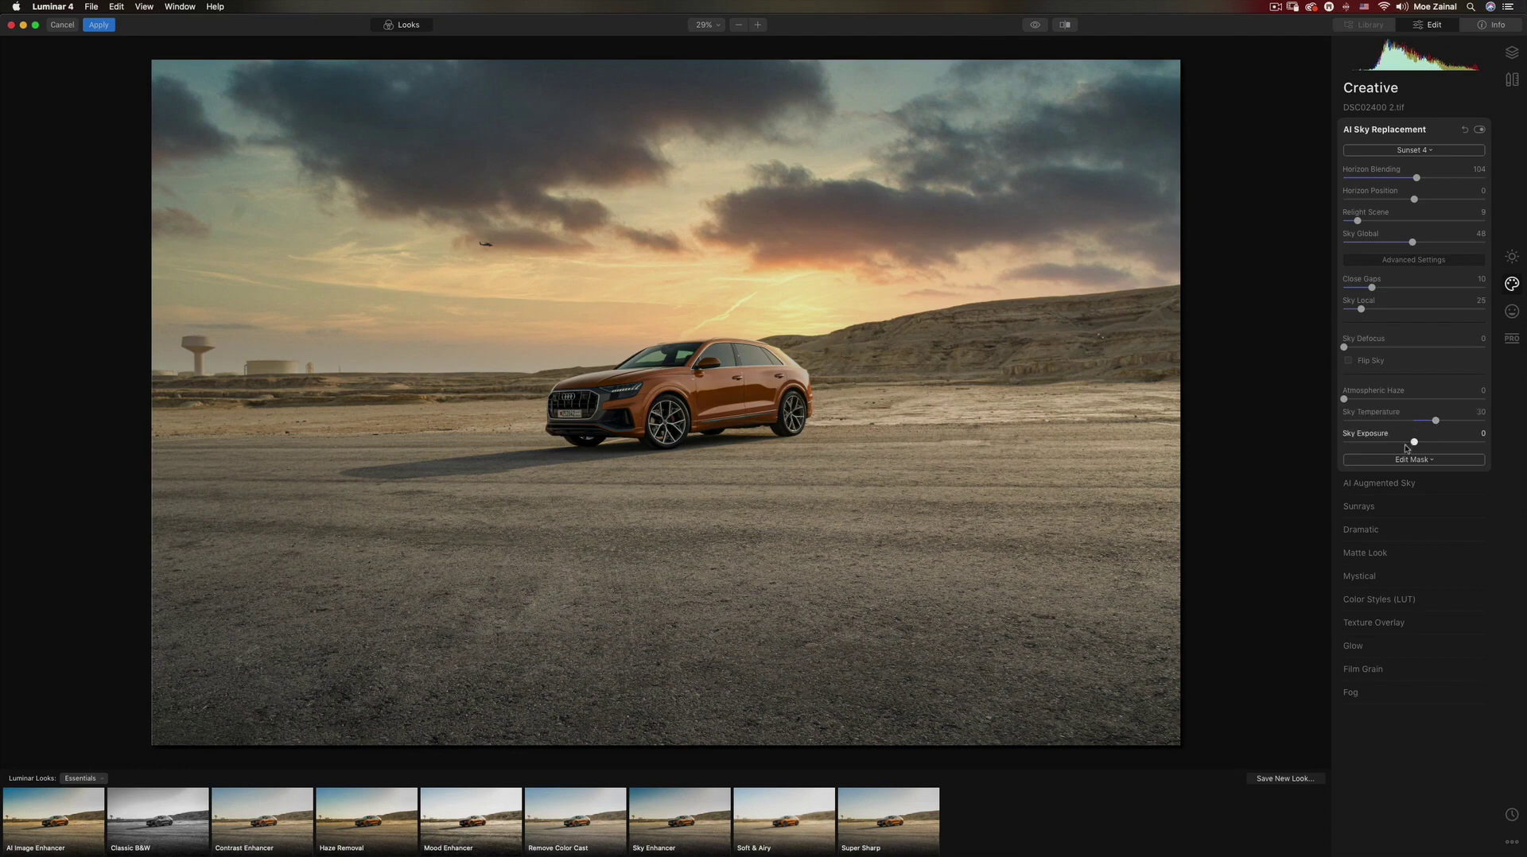
pyautogui.moveTo(1414, 443); pyautogui.dragTo(1407, 444)
pyautogui.click(99, 25)
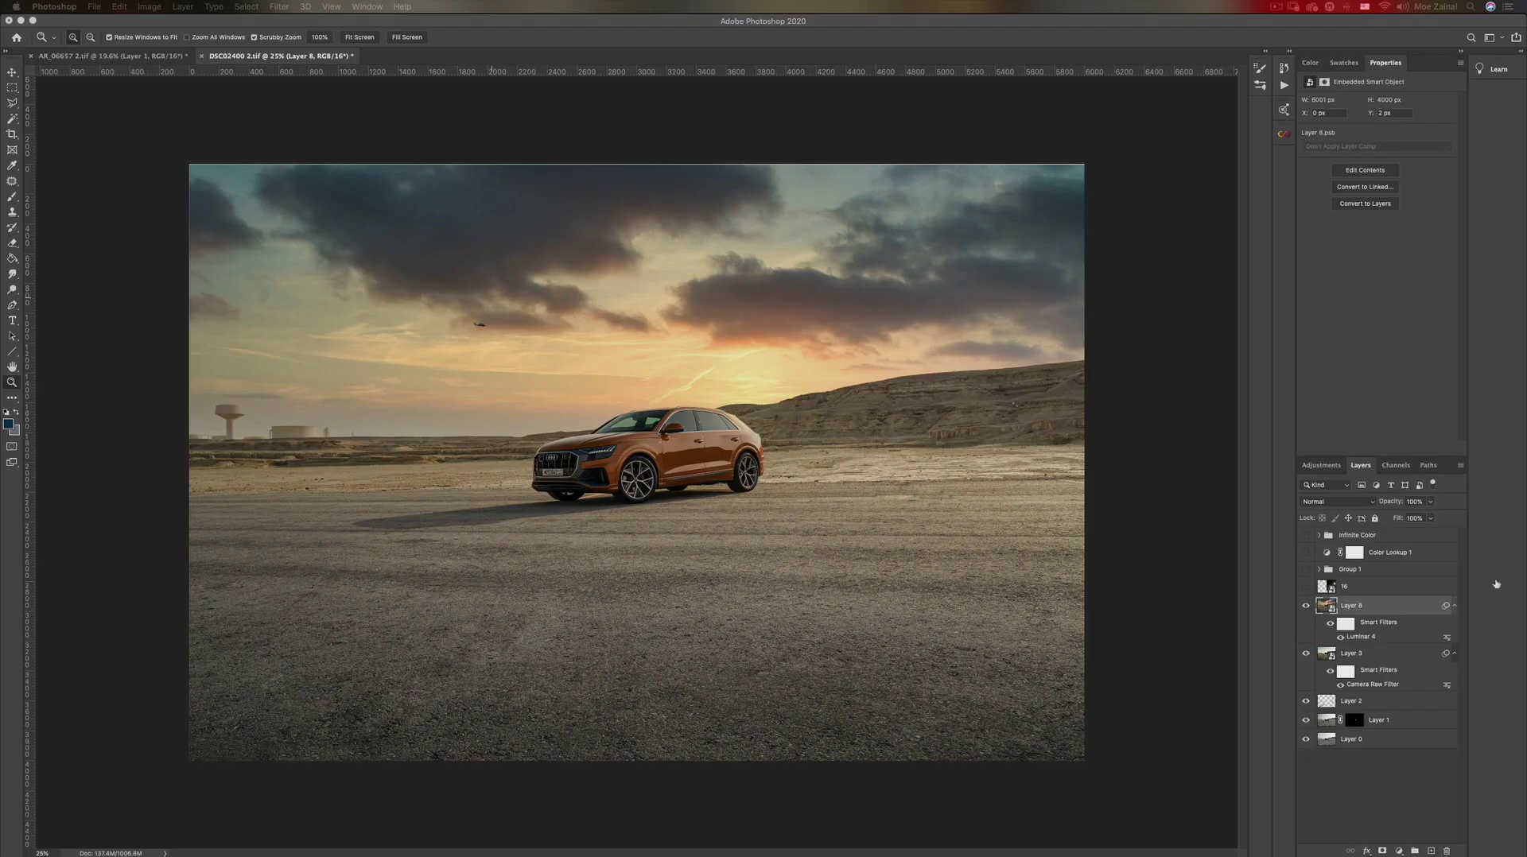
# Hide and show the Luminar-filtered layer to compare the original pale sky with the sunset sky behind the car
pyautogui.click(1307, 606)
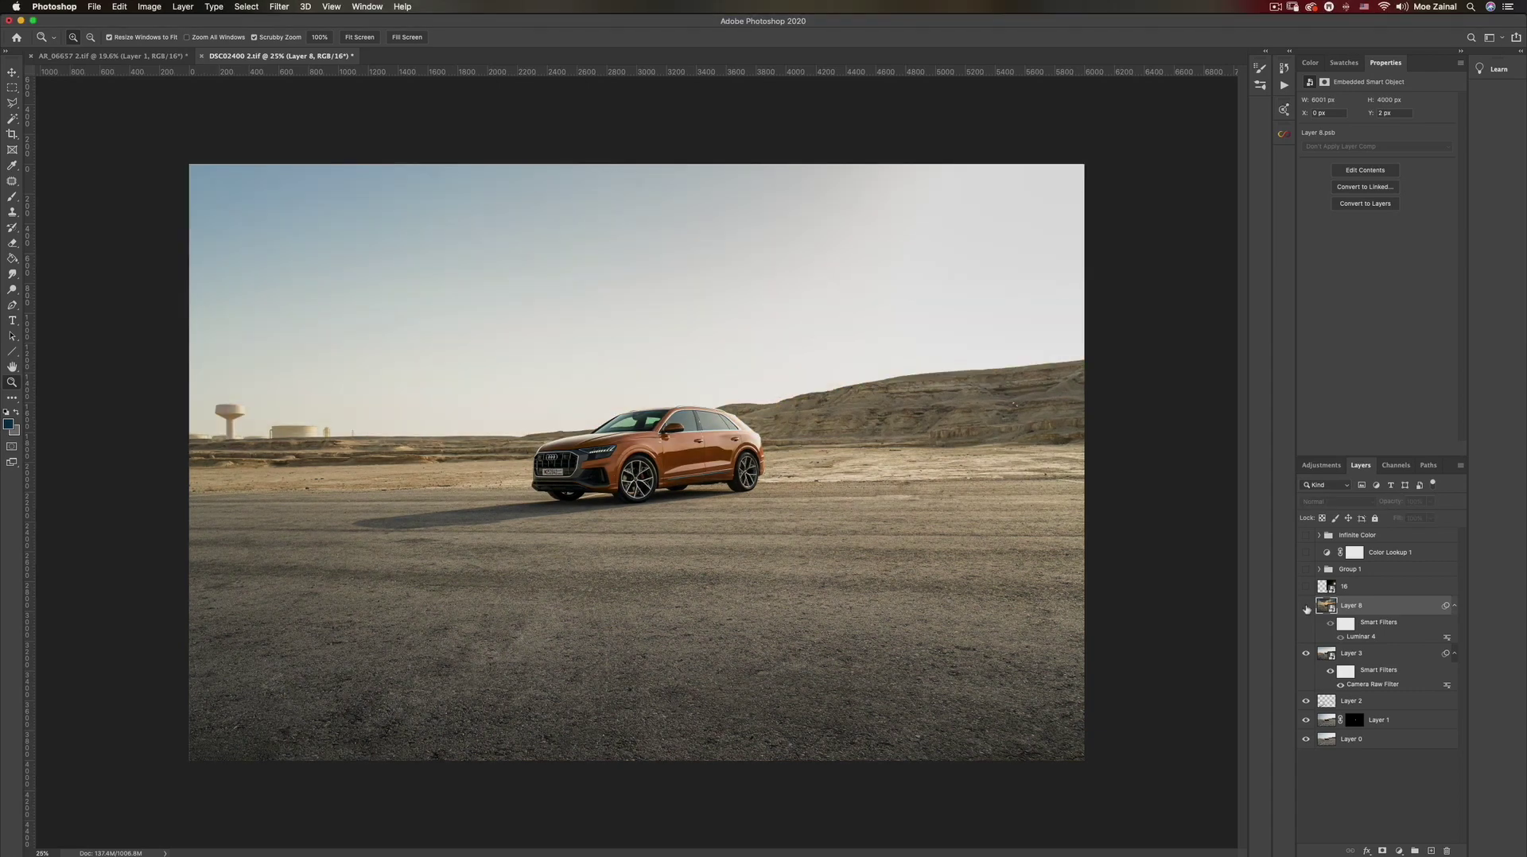
pyautogui.click(1306, 607)
pyautogui.click(1306, 607)
pyautogui.click(1306, 607)
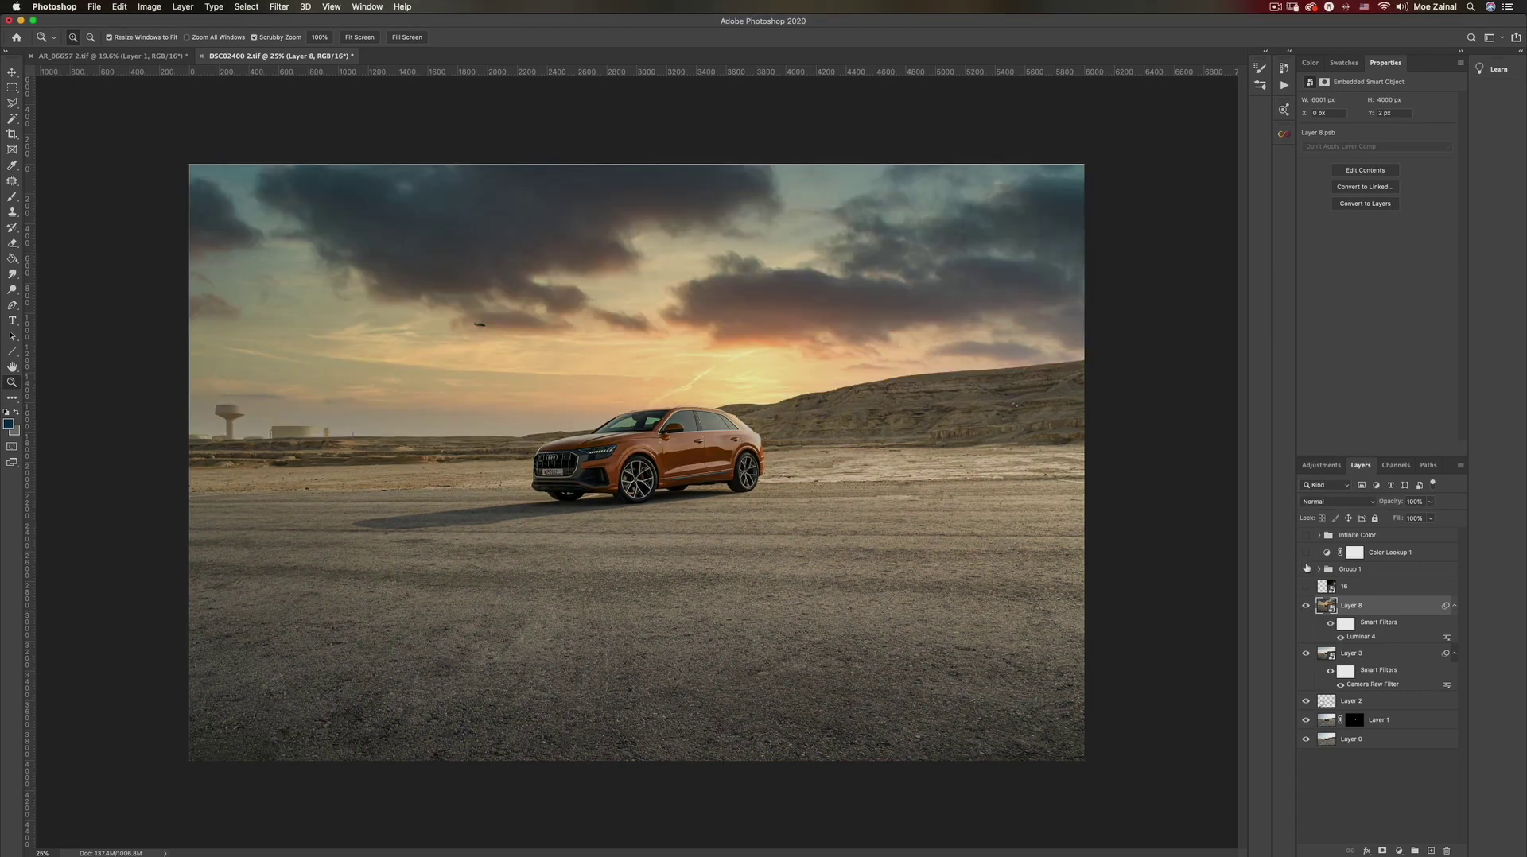